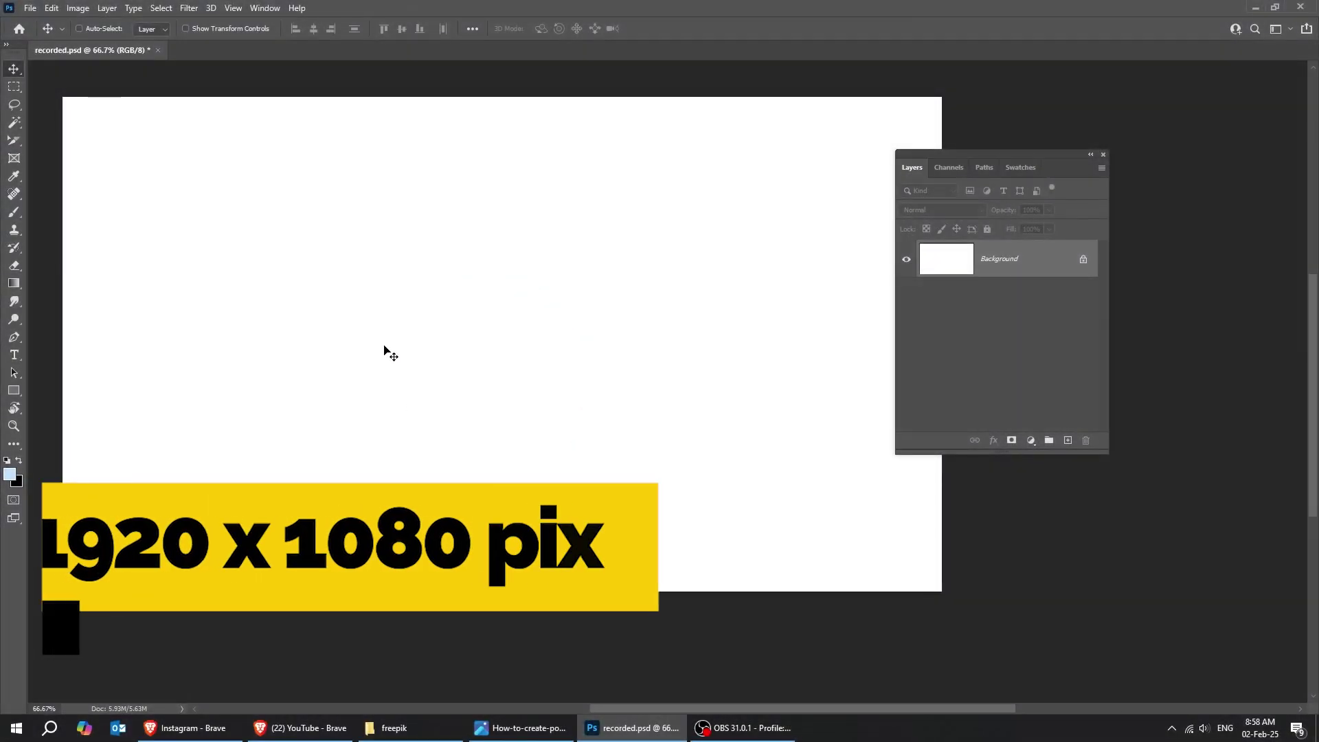
# - Drag the couple photo from the freepik folder onto the 1920 x 1080 canvas
pyautogui.click(413, 730)
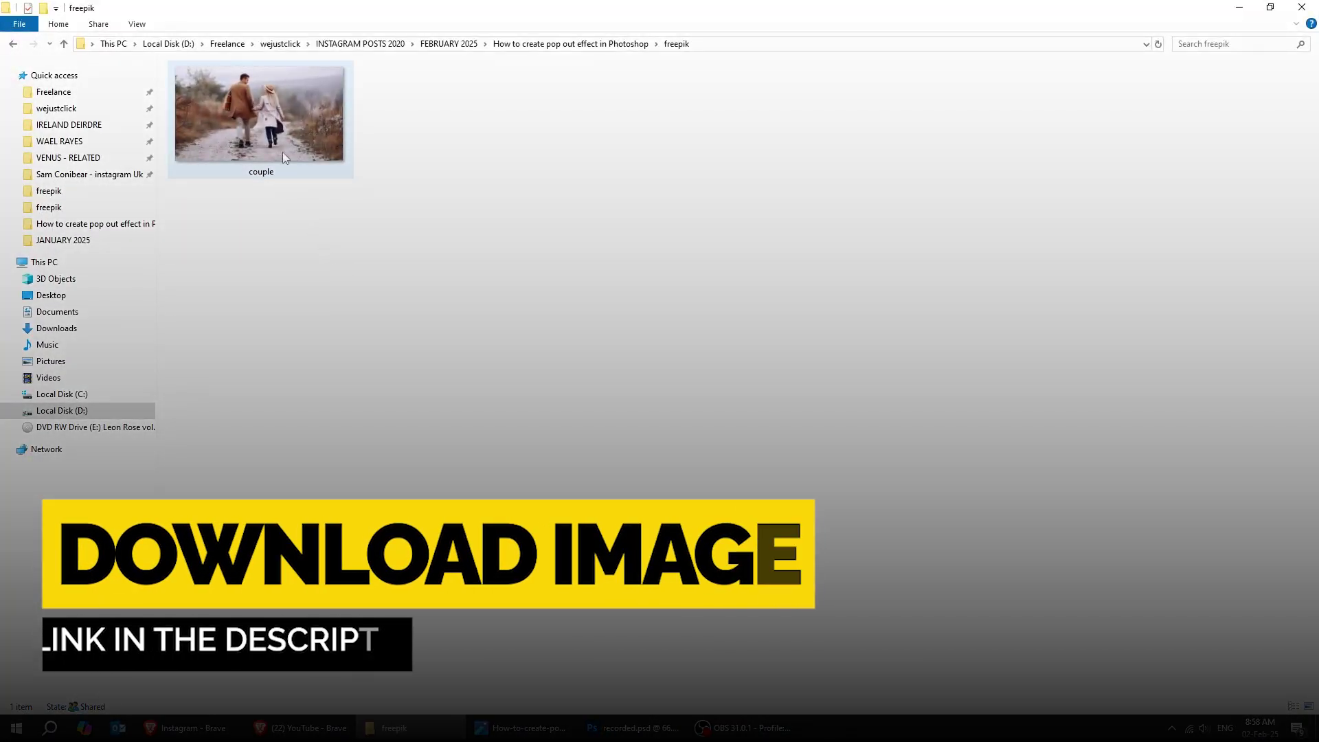
pyautogui.moveTo(283, 152); pyautogui.dragTo(541, 459)
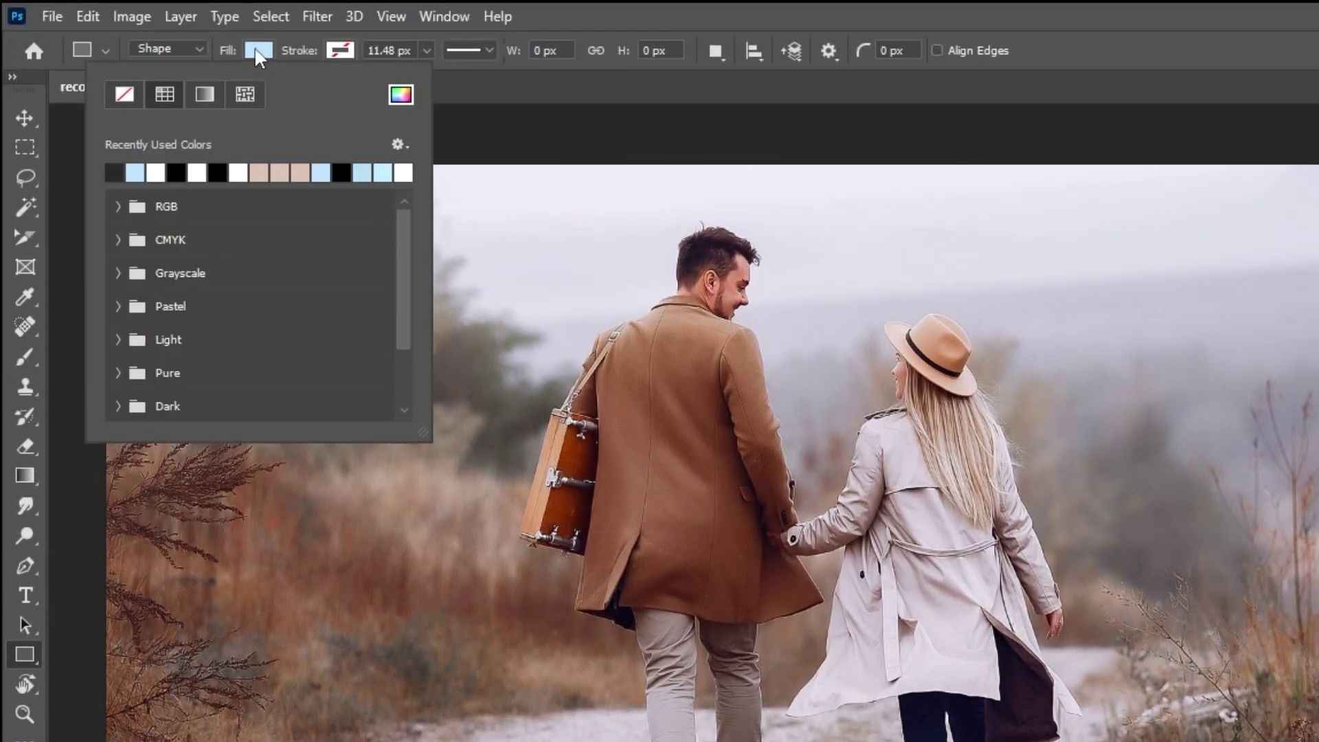
# - Draw a white, no-stroke 1268 x 408 px rectangle over the photo's lower middle
pyautogui.click(402, 96)
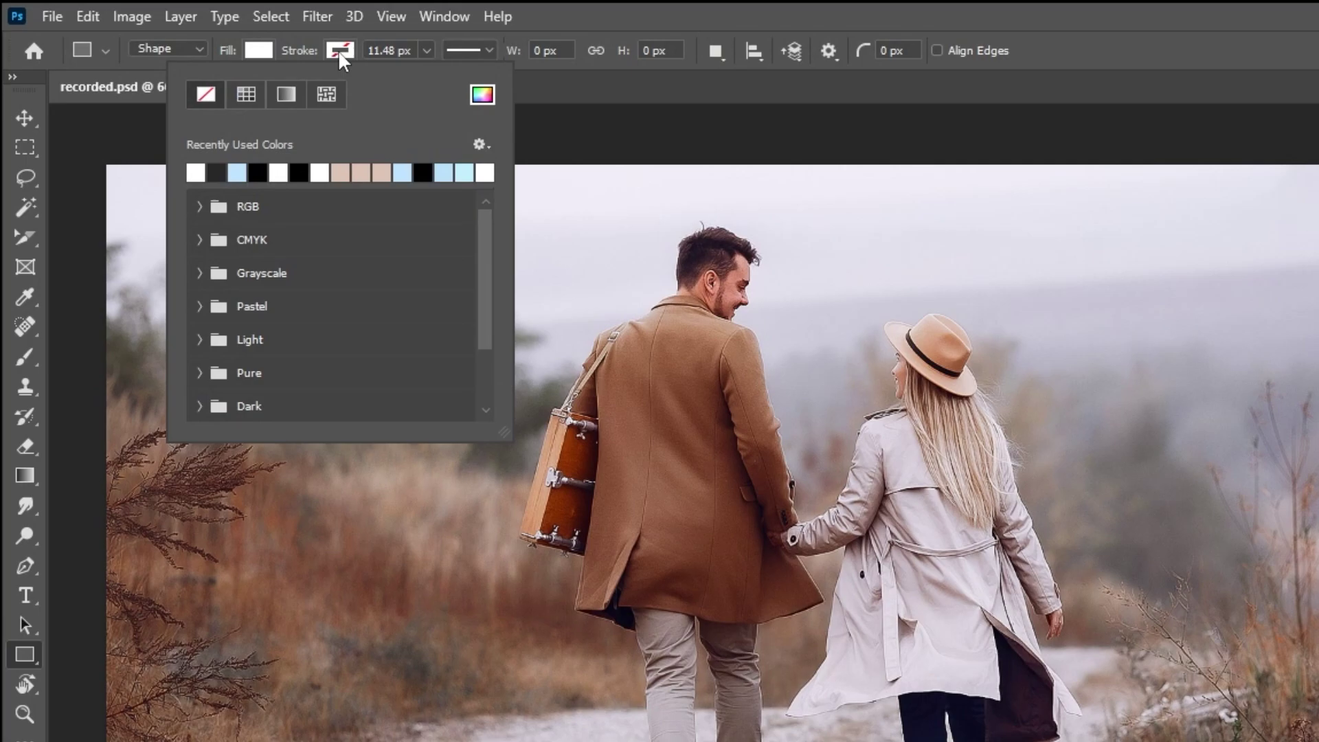
pyautogui.click(338, 47)
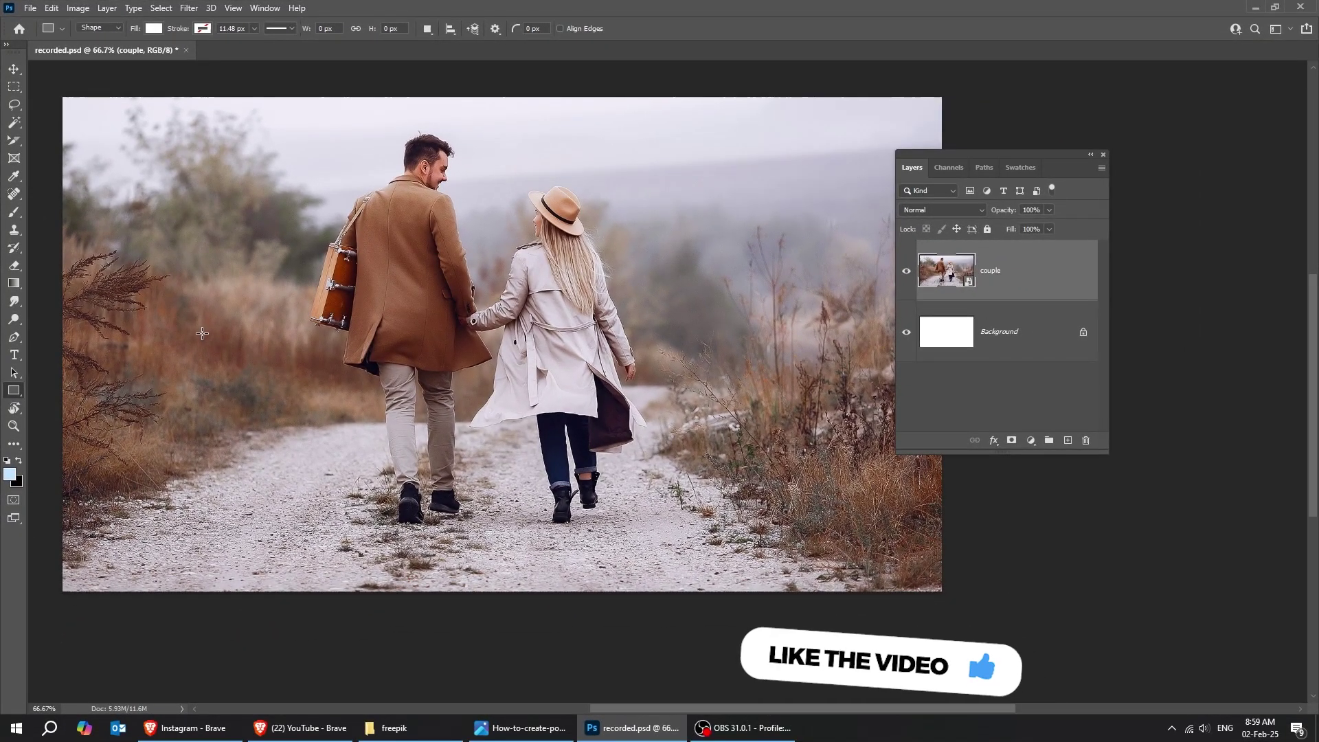
pyautogui.moveTo(201, 354); pyautogui.dragTo(782, 544)
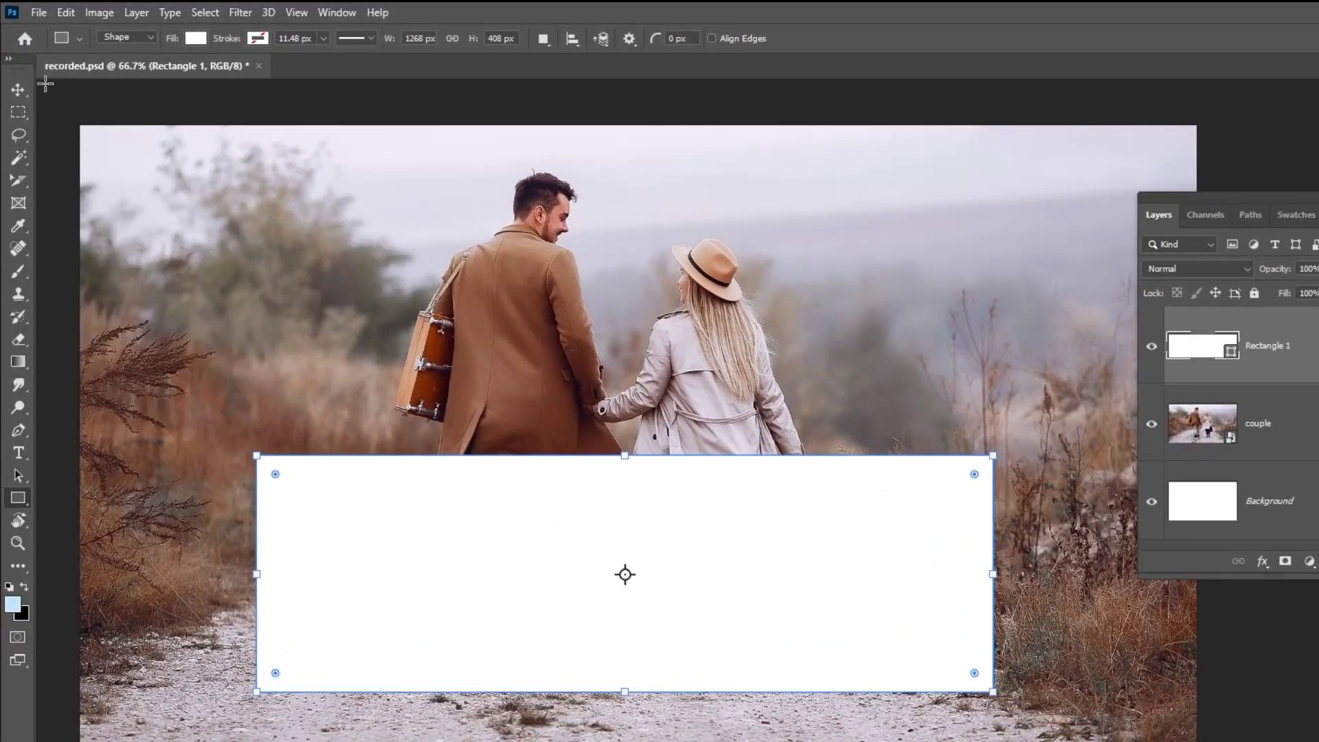
pyautogui.press('v')
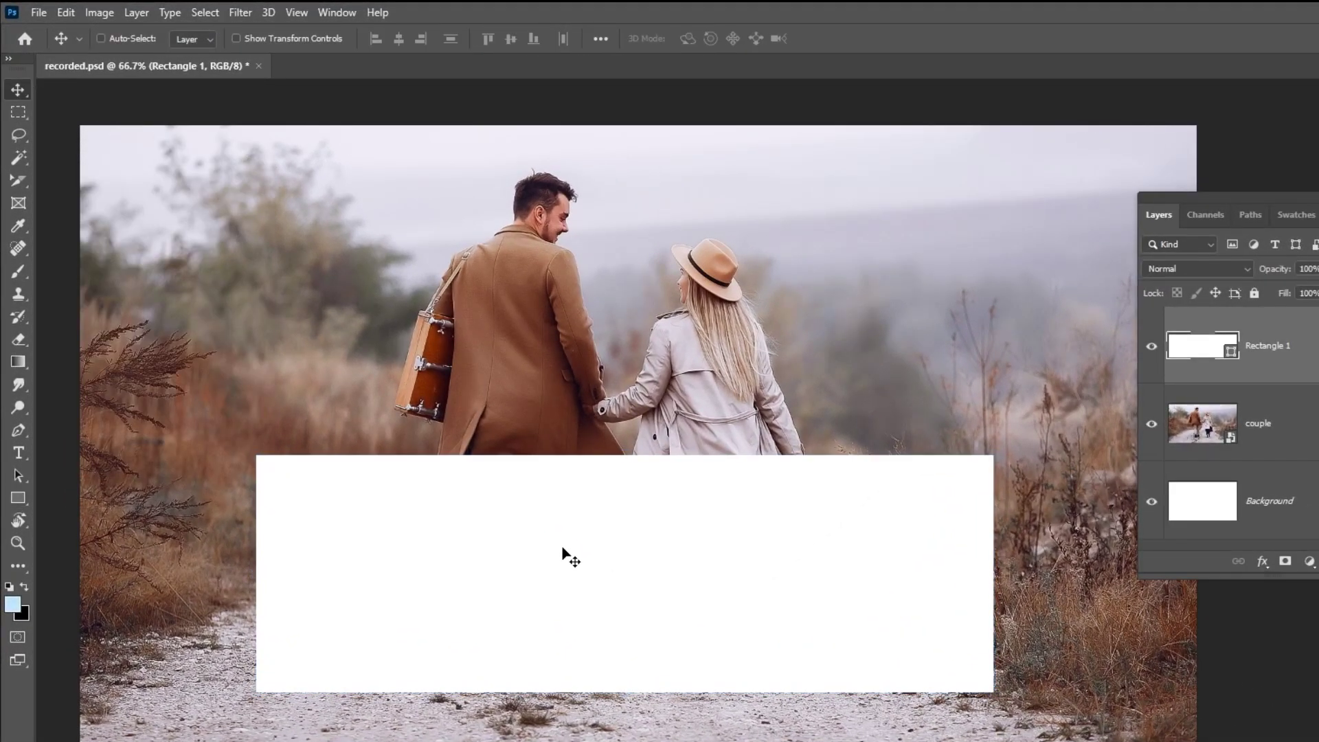
pyautogui.moveTo(516, 504); pyautogui.dragTo(535, 524)
pyautogui.moveTo(587, 584); pyautogui.dragTo(589, 586)
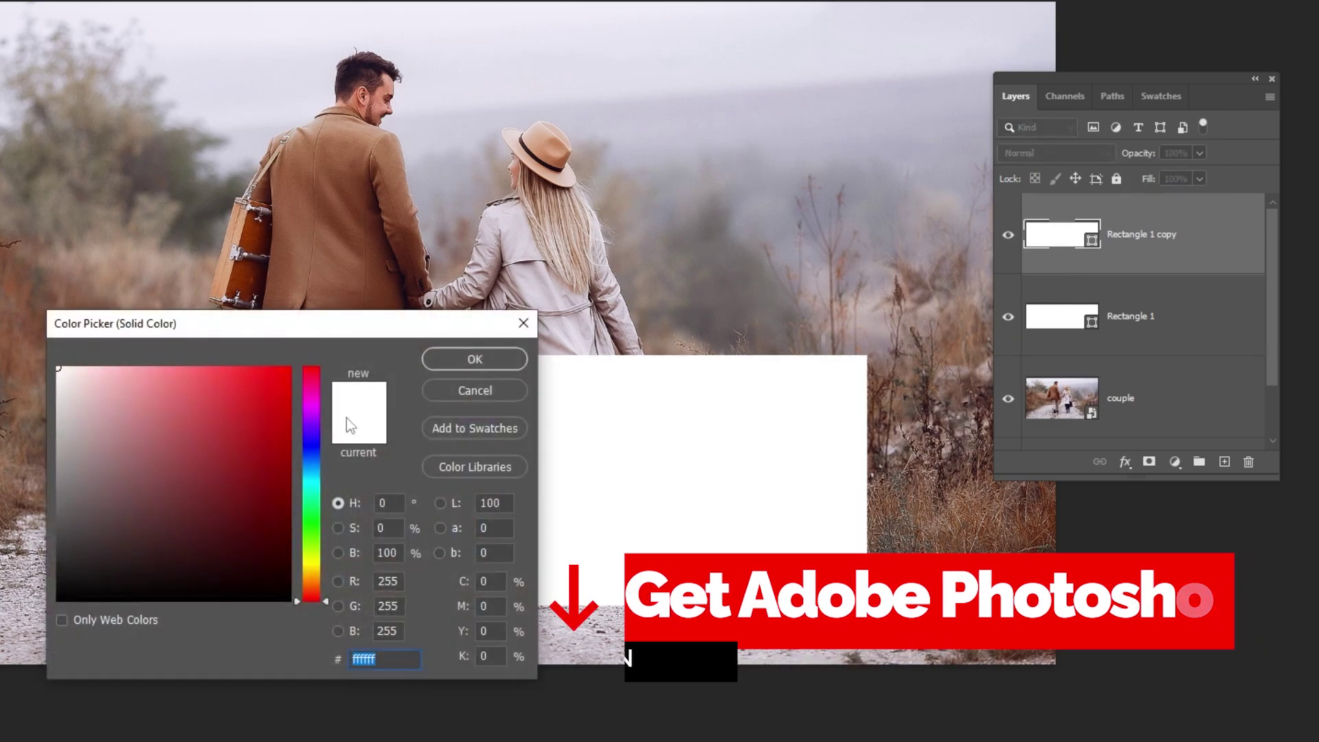
# - Recolour the rectangle copy red (e11919) and shrink it evenly inside the white rectangle
pyautogui.write('e11919')
pyautogui.click(446, 368)
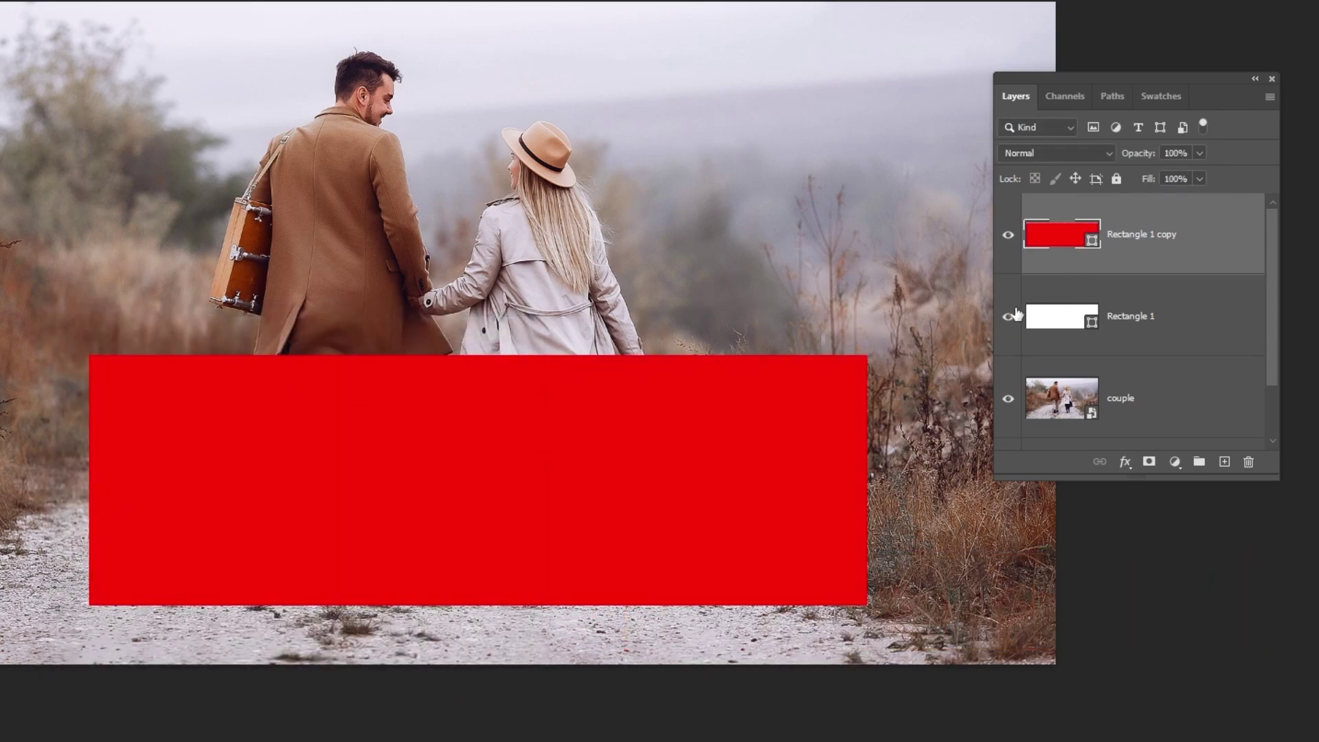
pyautogui.hotkey('ctrl', 't')
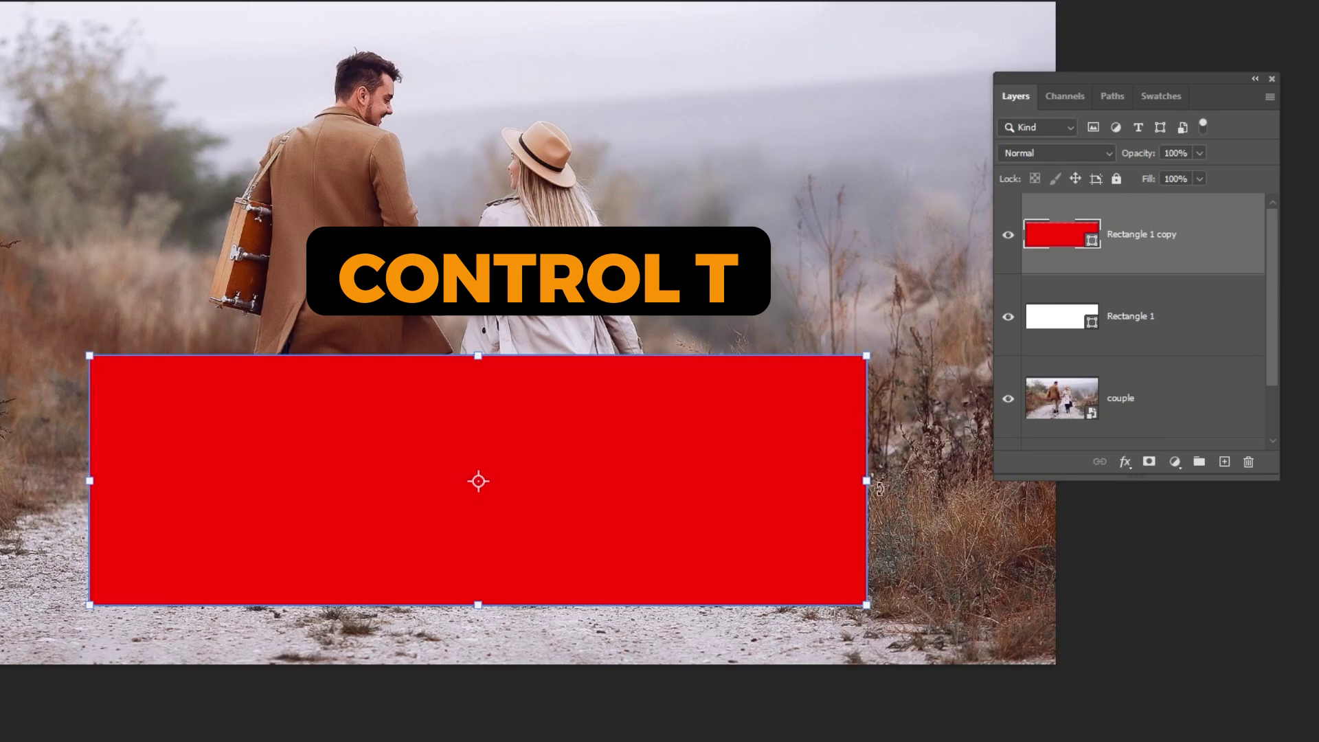
pyautogui.moveTo(866, 480); pyautogui.dragTo(836, 480)
pyautogui.moveTo(476, 355); pyautogui.dragTo(476, 377)
pyautogui.moveTo(837, 483); pyautogui.dragTo(844, 482)
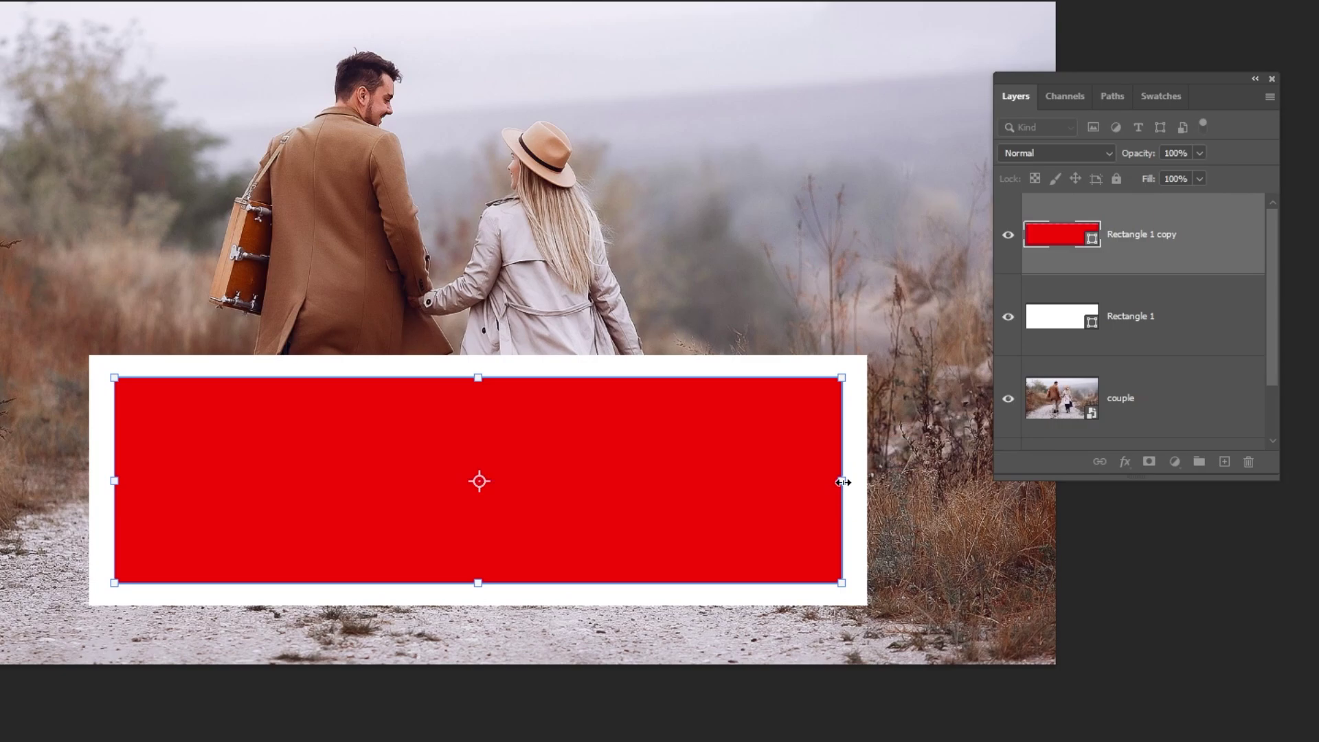
pyautogui.press('Return')
# - Combine the white and red rectangle layers into a single smart object
pyautogui.click(1129, 300)
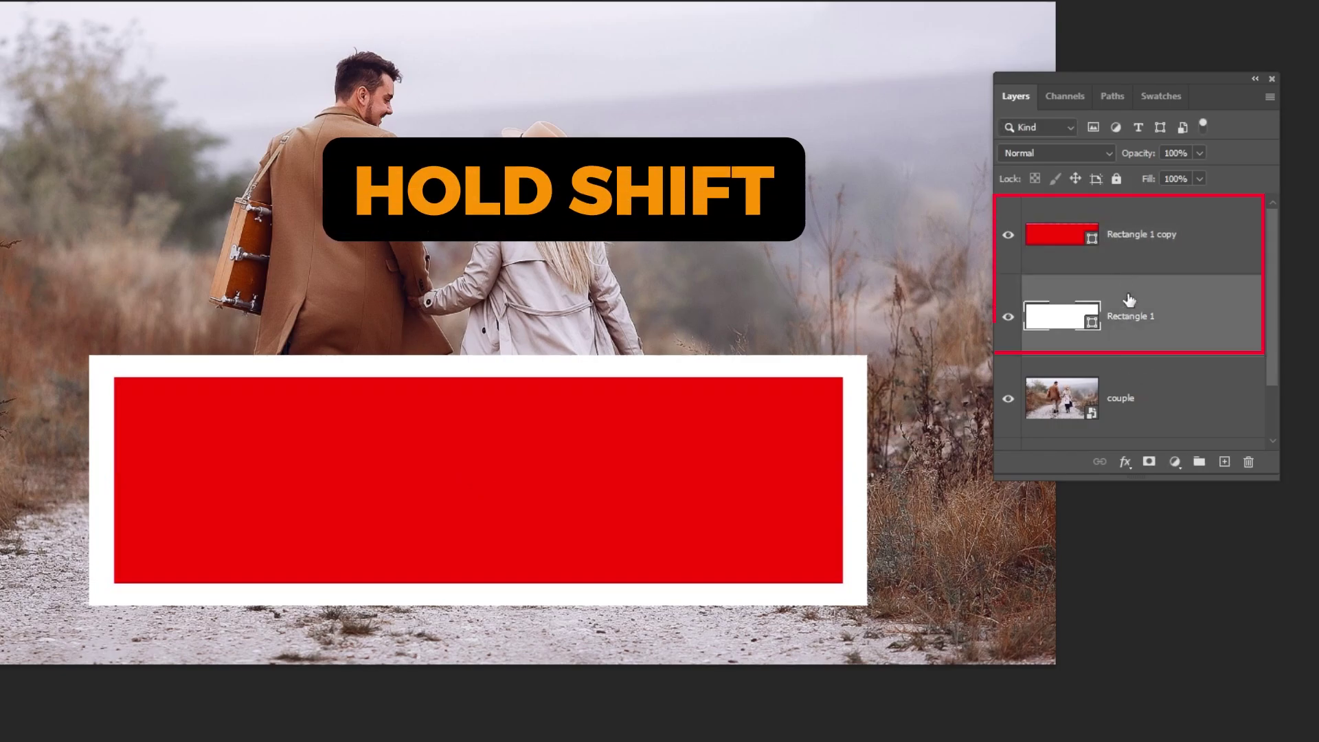
pyautogui.keyDown('shift'); pyautogui.click(1124, 258); pyautogui.keyUp('shift')
pyautogui.rightClick(1120, 264)
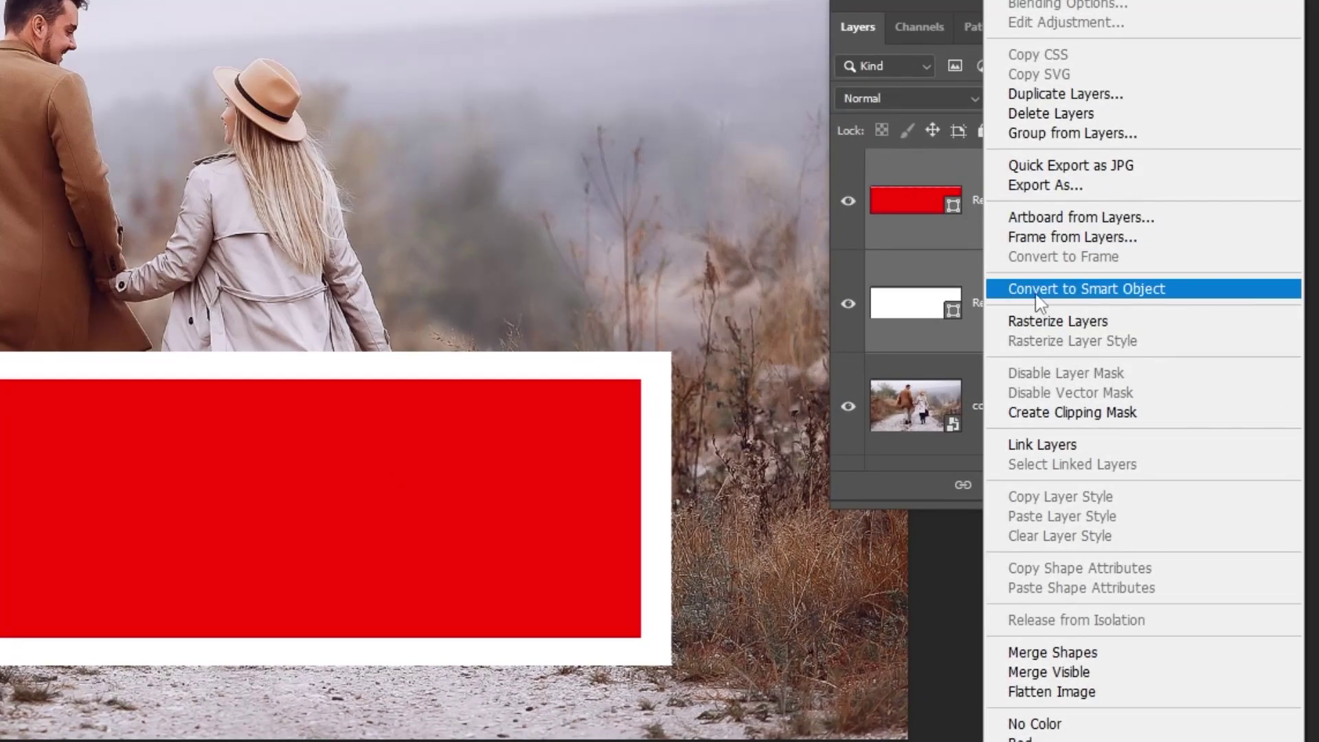
pyautogui.click(1131, 290)
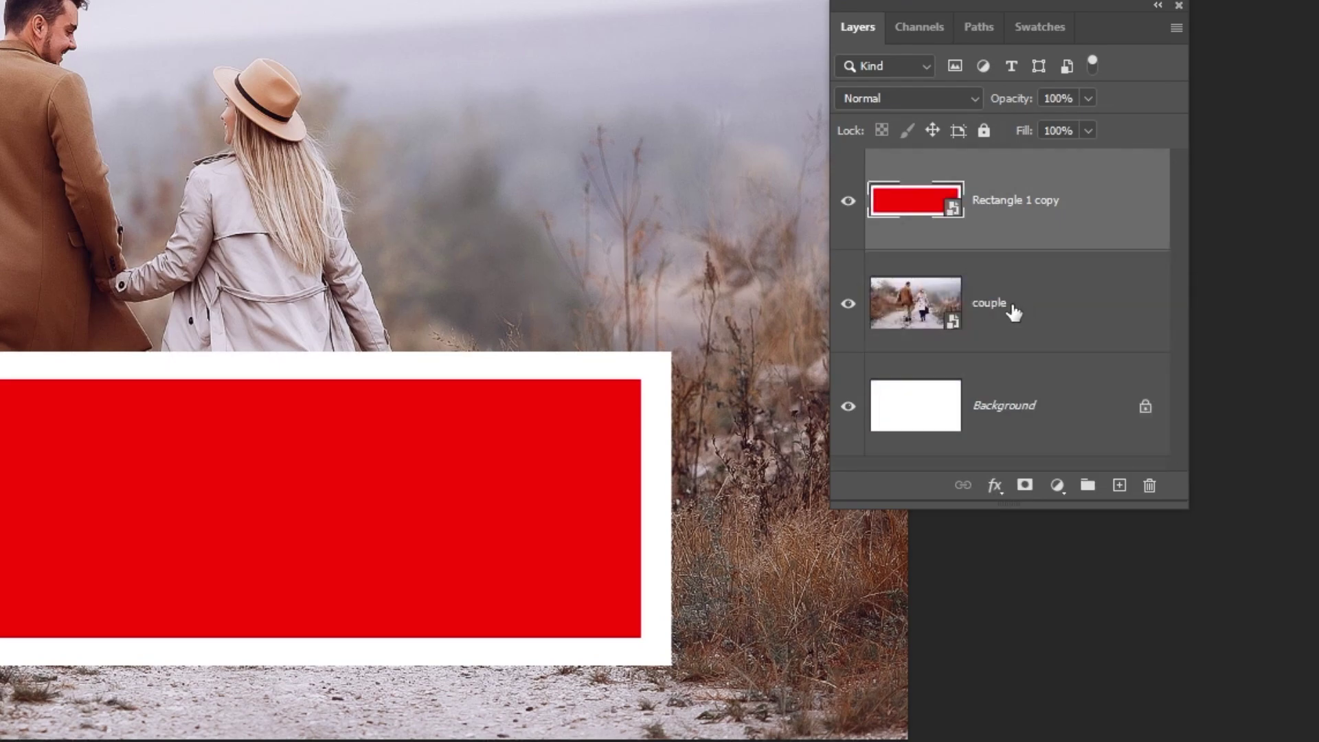
# - Distort the banner into a flat trapezoid: bottom corners spread out, top corners pulled in and lowered
pyautogui.hotkey('ctrl', 't')
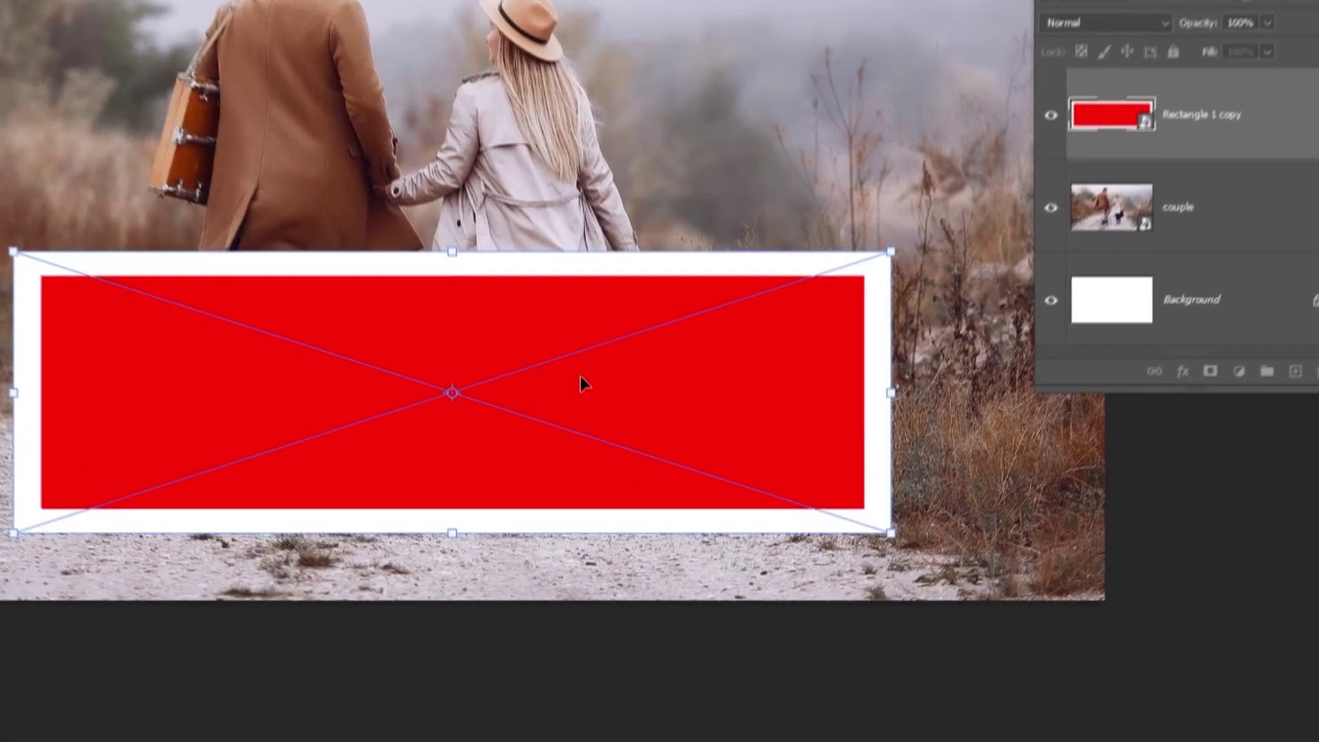
pyautogui.rightClick(595, 470)
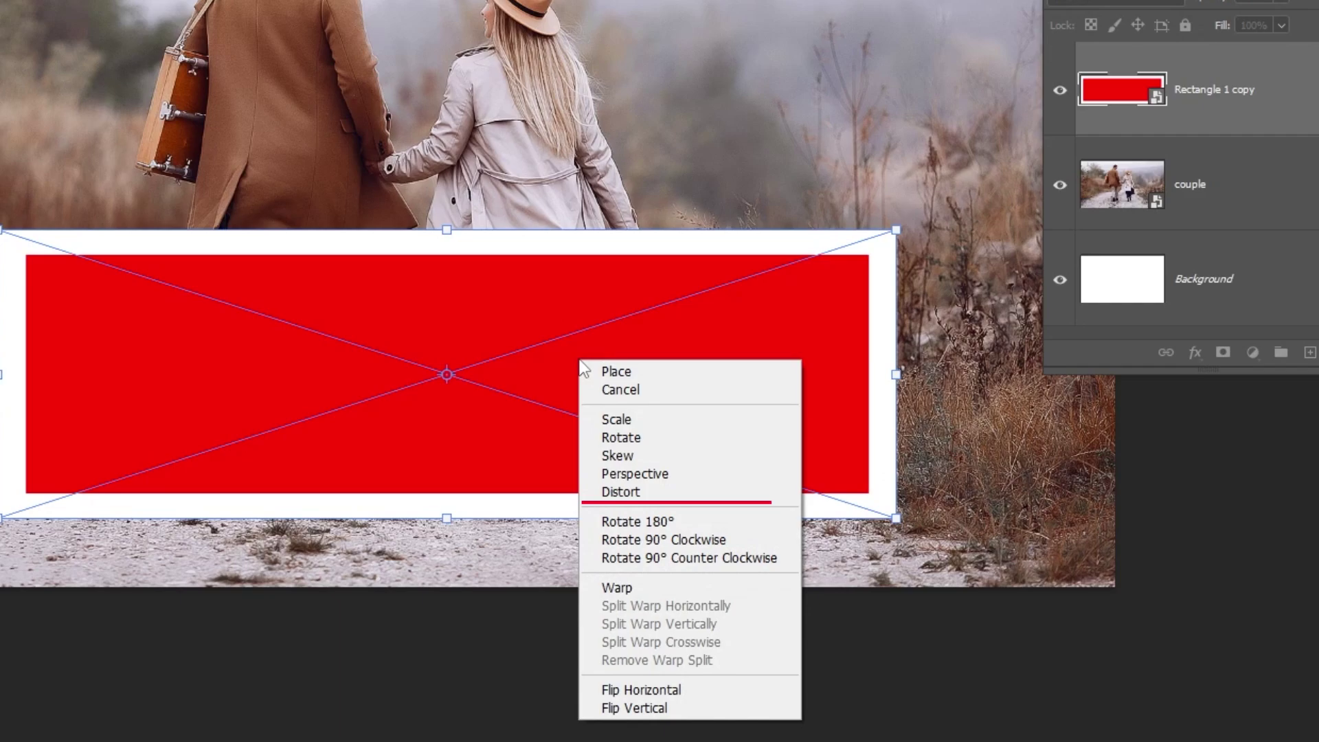
pyautogui.click(641, 492)
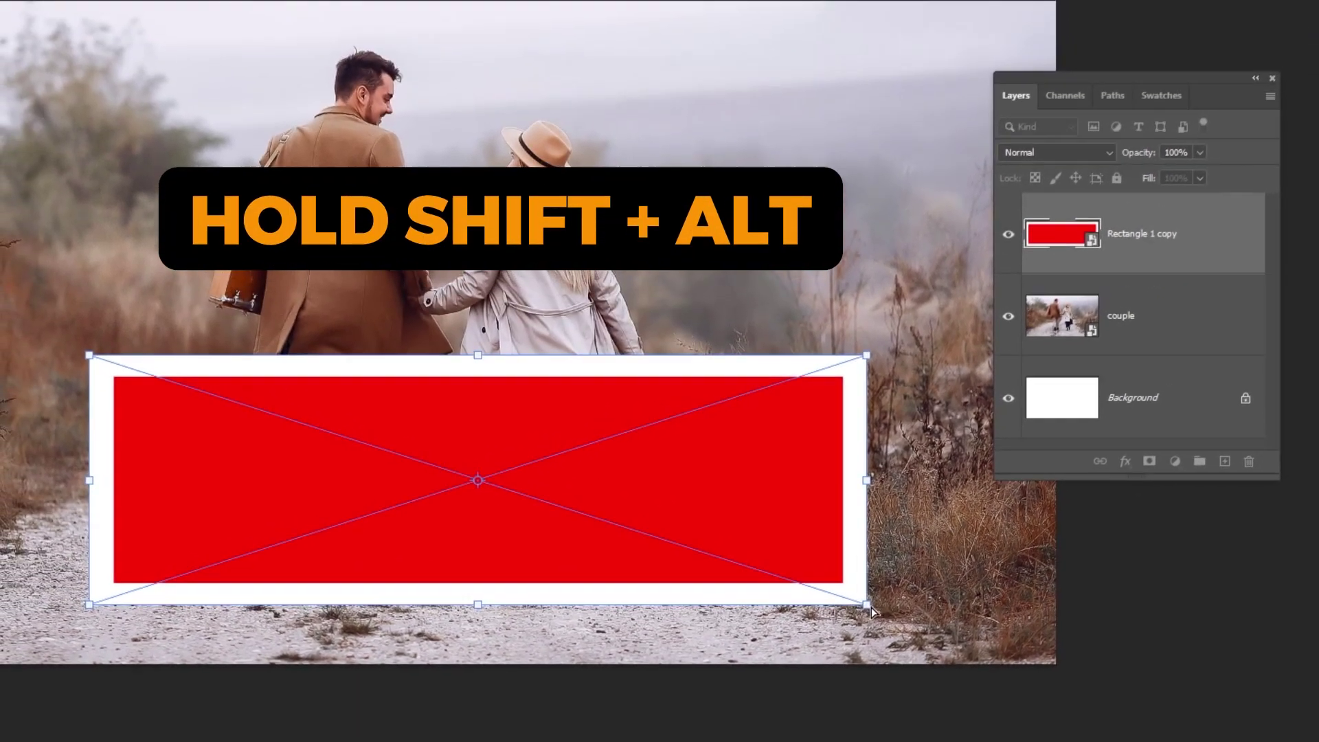
pyautogui.moveTo(899, 521); pyautogui.dragTo(900, 526)
pyautogui.moveTo(871, 612); pyautogui.dragTo(914, 607)
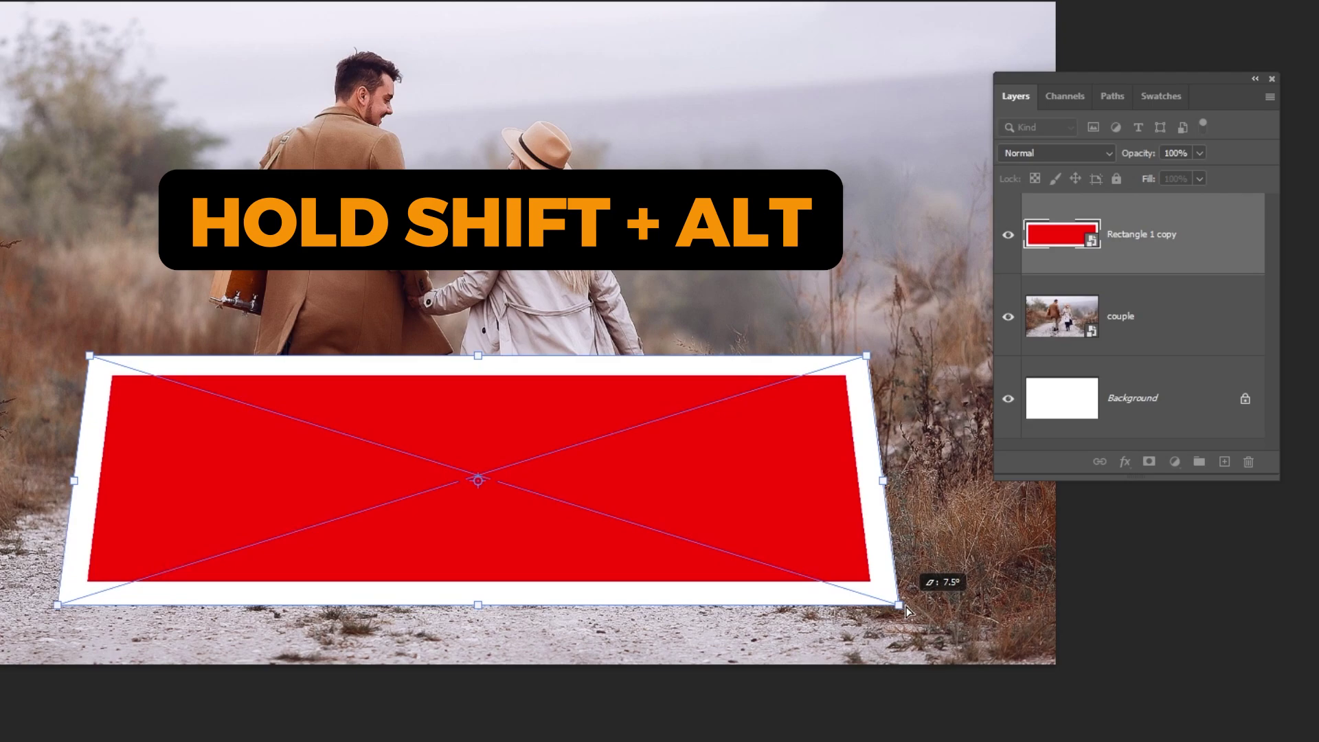
pyautogui.moveTo(869, 358); pyautogui.dragTo(790, 365)
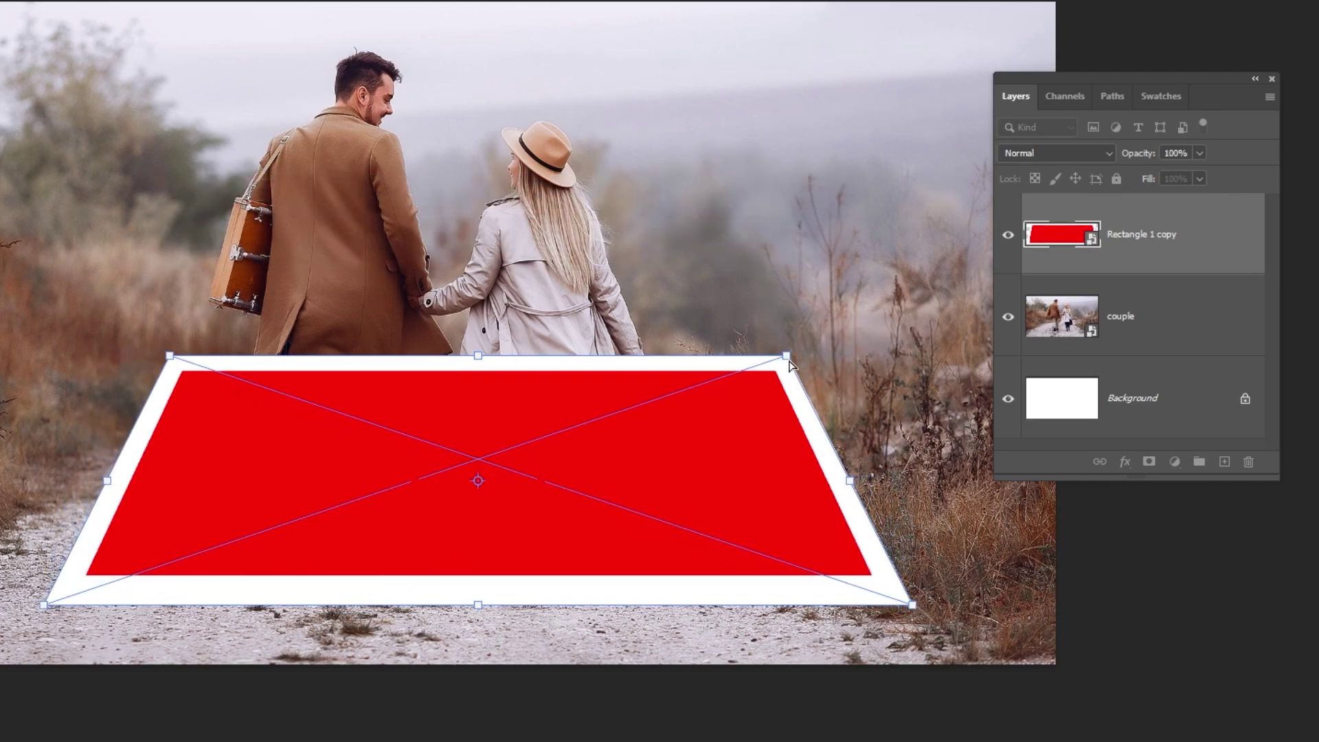
pyautogui.moveTo(474, 362); pyautogui.dragTo(483, 412)
pyautogui.press('Return')
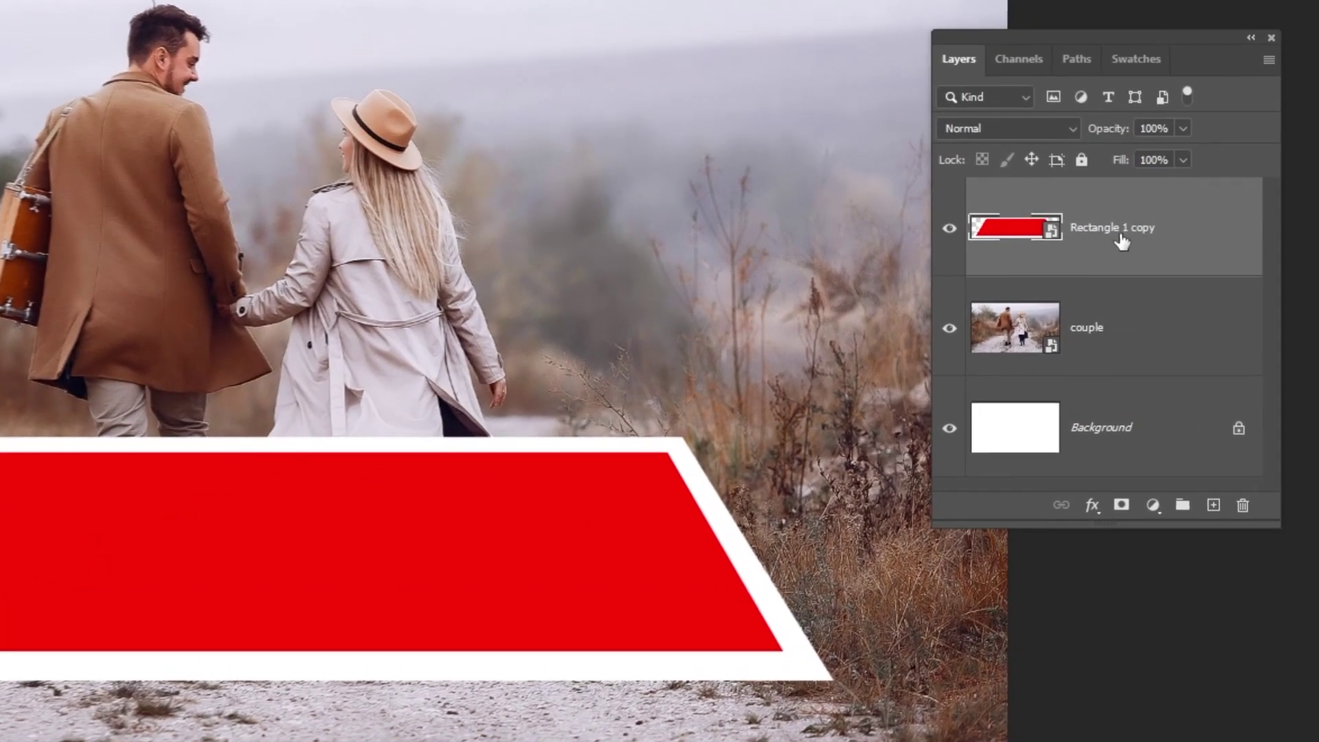
# - Name the banner layer 'frame' and place a duplicate named 'shadow' directly beneath it
pyautogui.doubleClick(1127, 234)
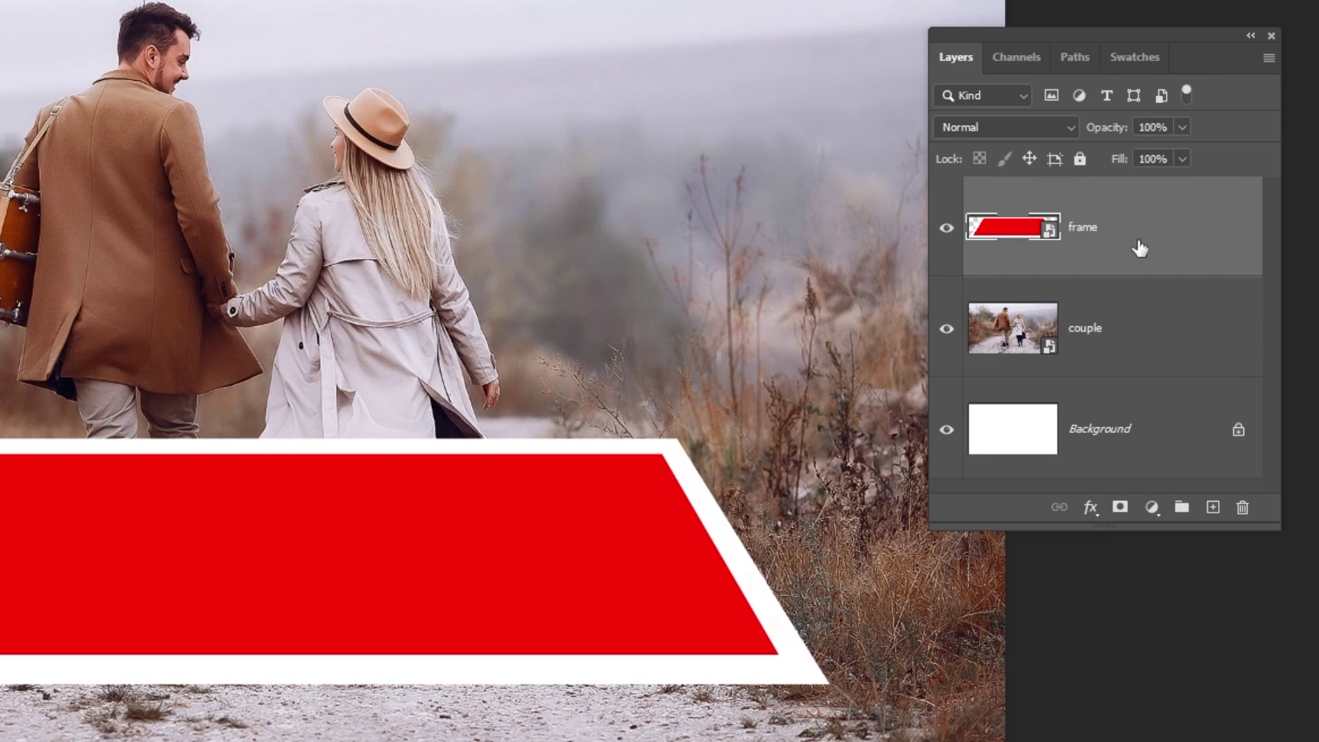
pyautogui.moveTo(1141, 248); pyautogui.dragTo(1213, 508)
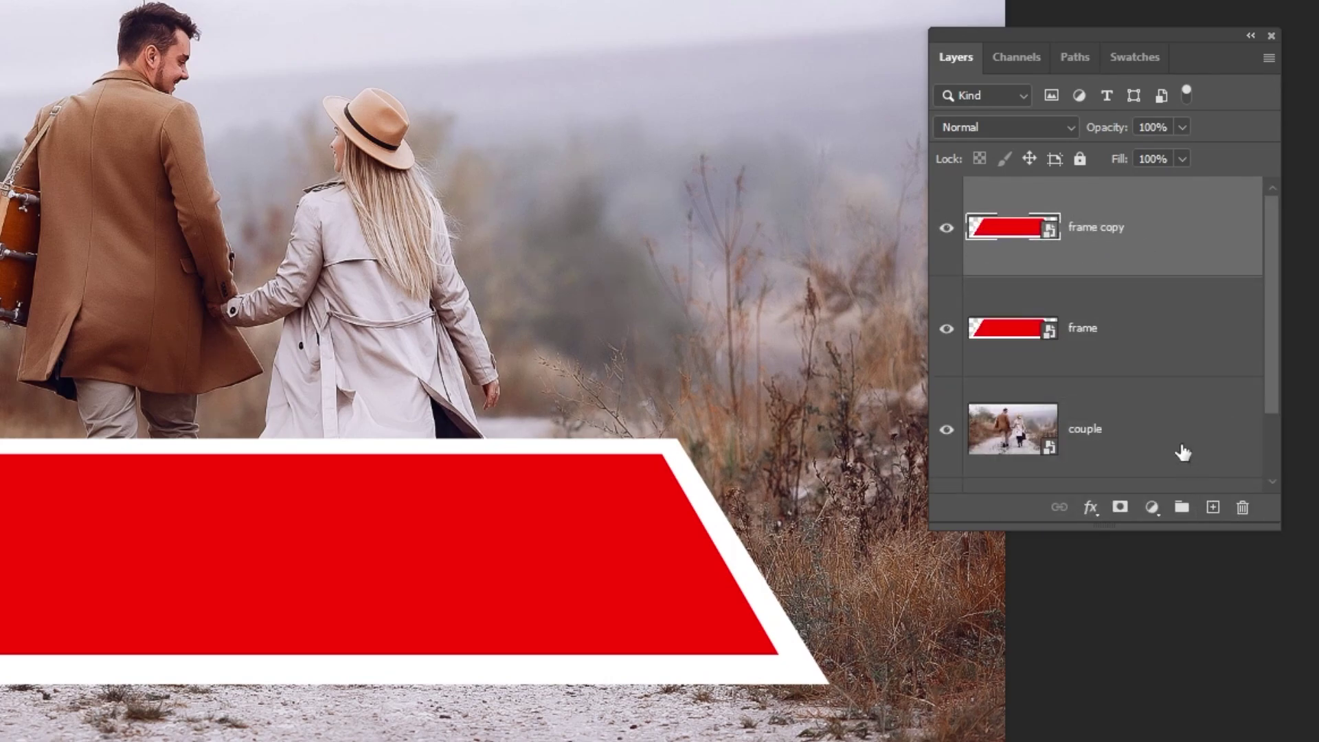
pyautogui.moveTo(1105, 270); pyautogui.dragTo(1114, 338)
pyautogui.write('shadow')
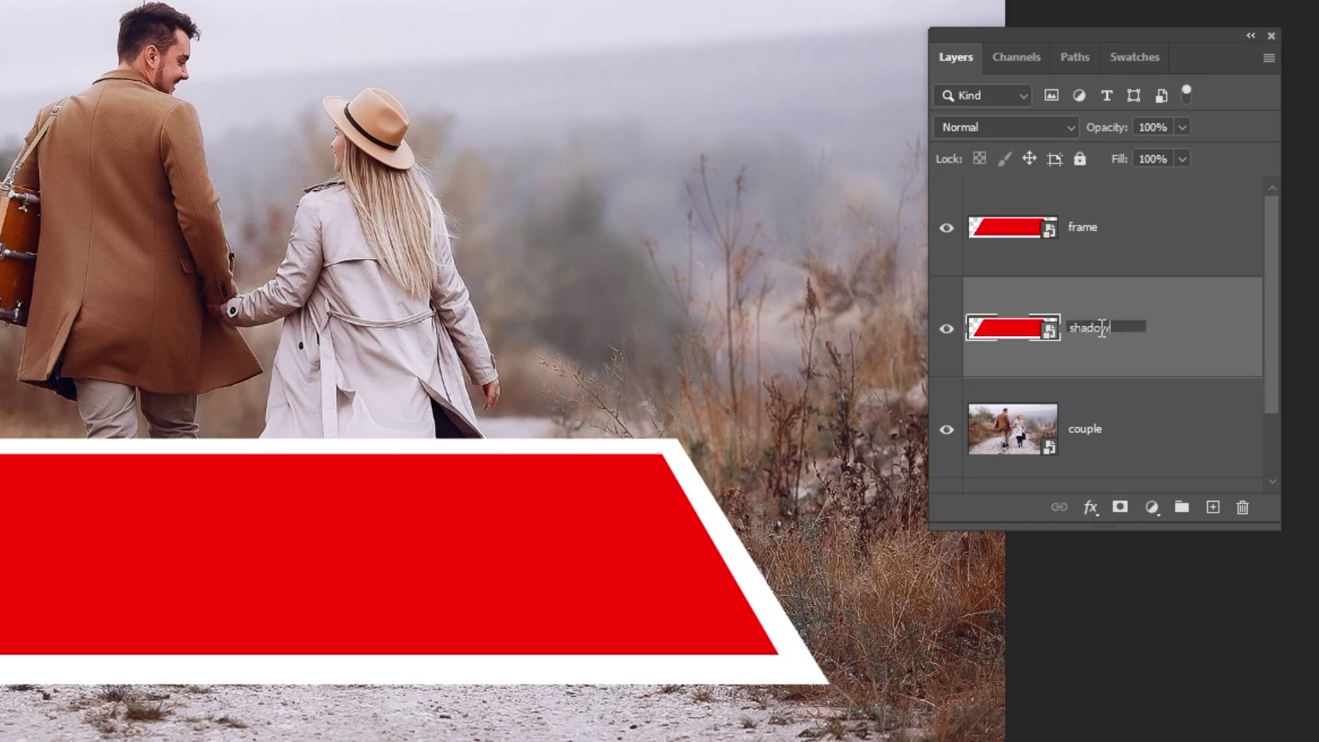
pyautogui.press('Return')
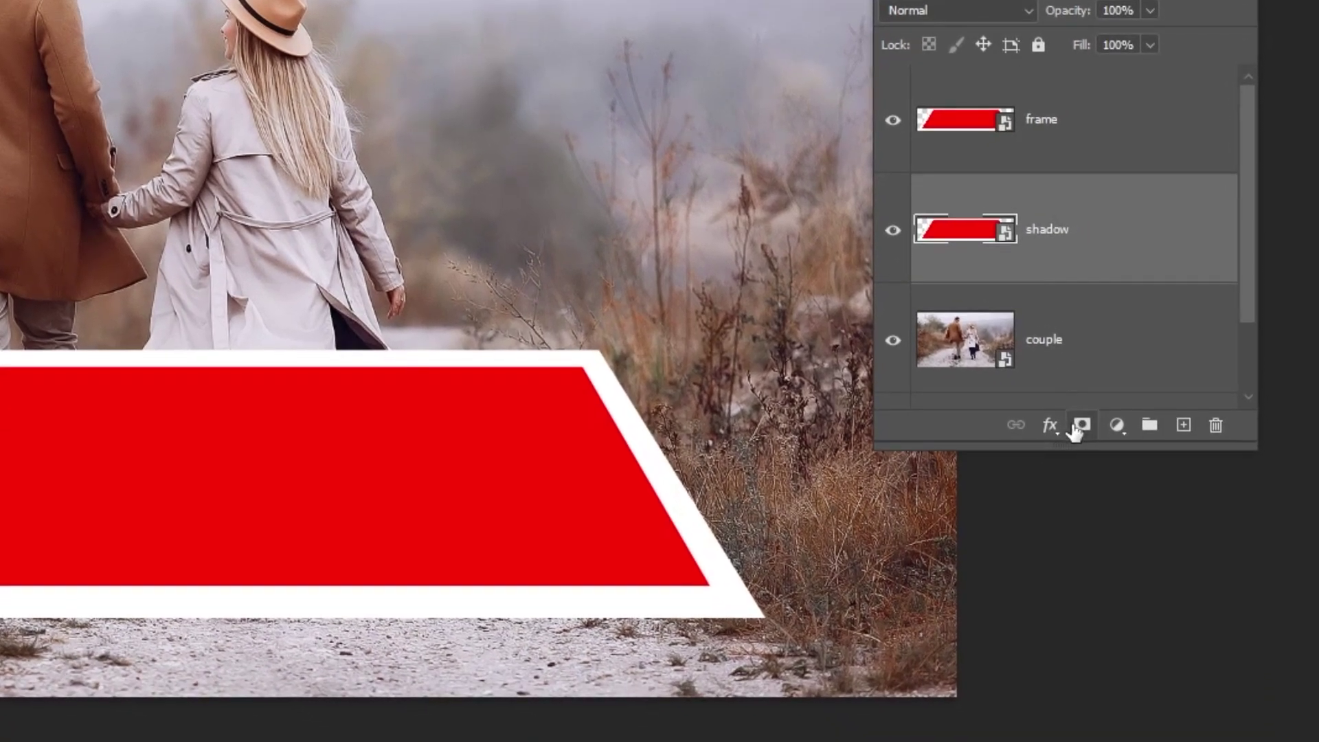
# - Give the shadow layer a black Color Overlay layer style
pyautogui.click(1051, 428)
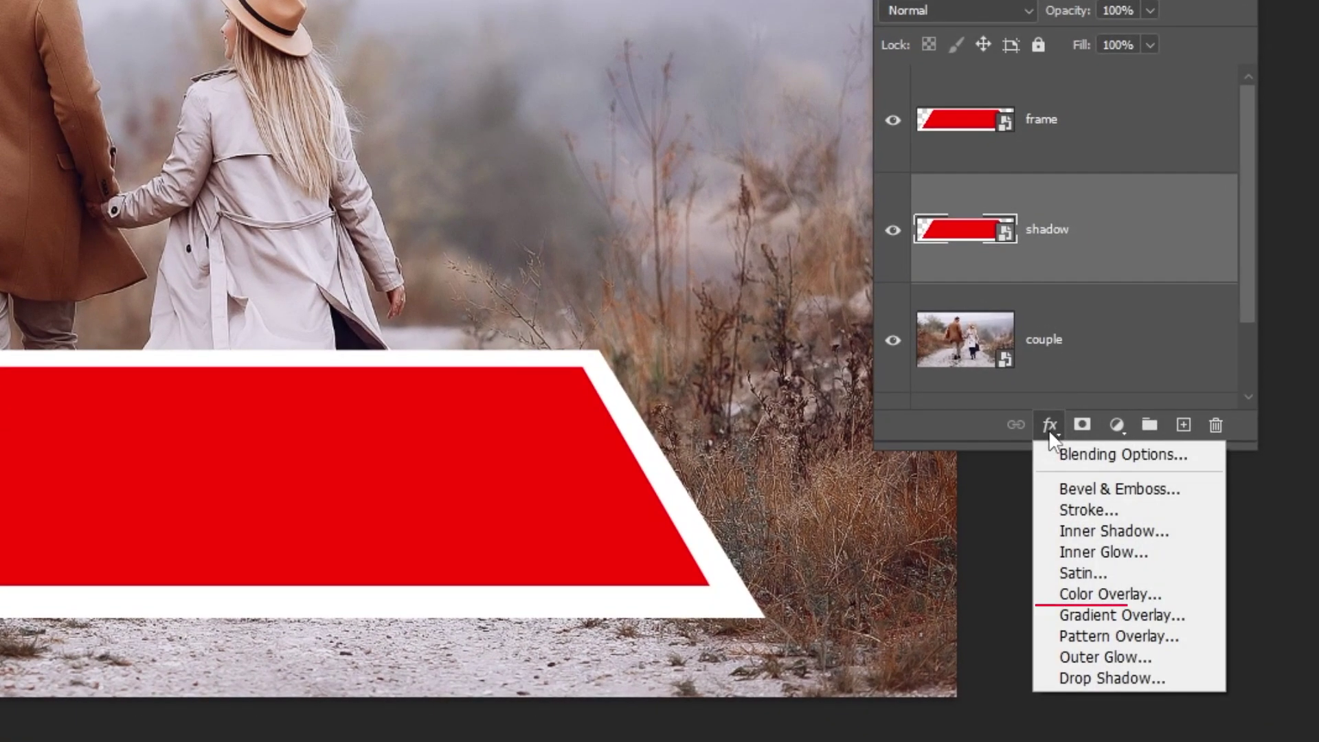
pyautogui.click(1098, 594)
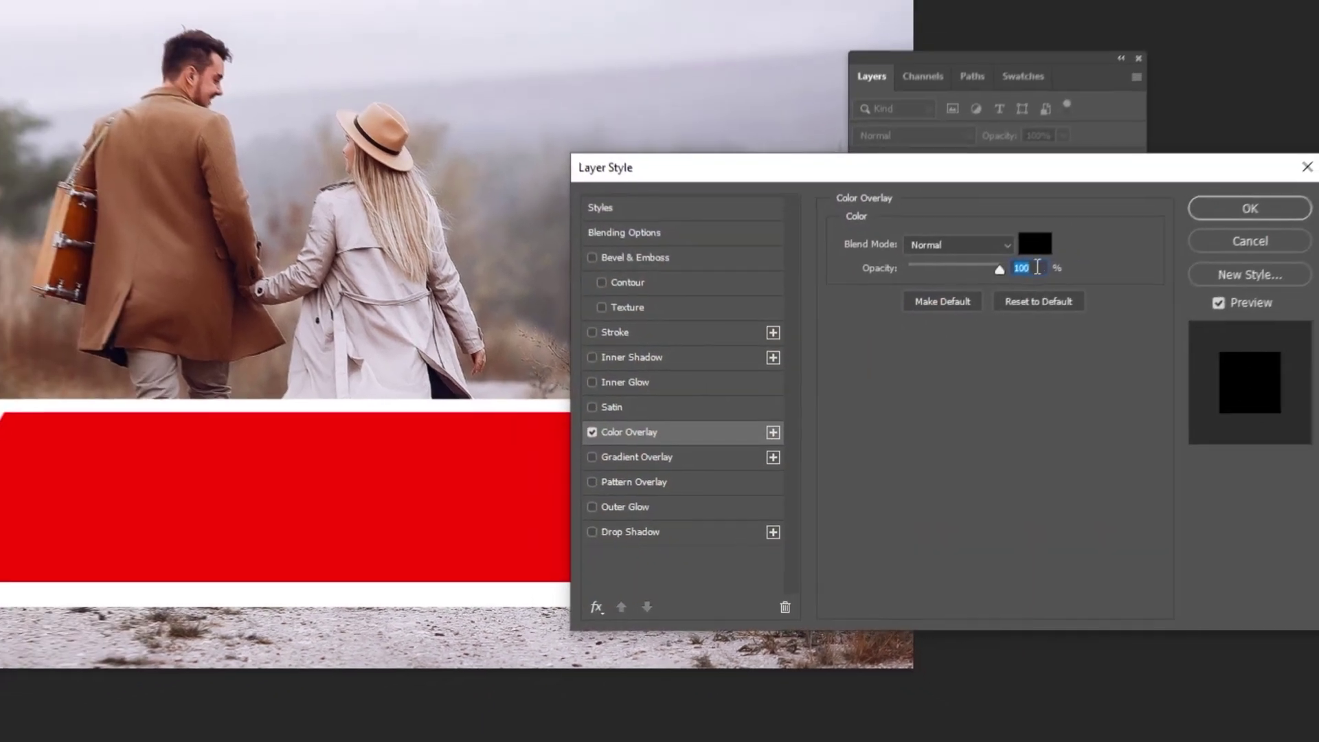
pyautogui.click(1035, 243)
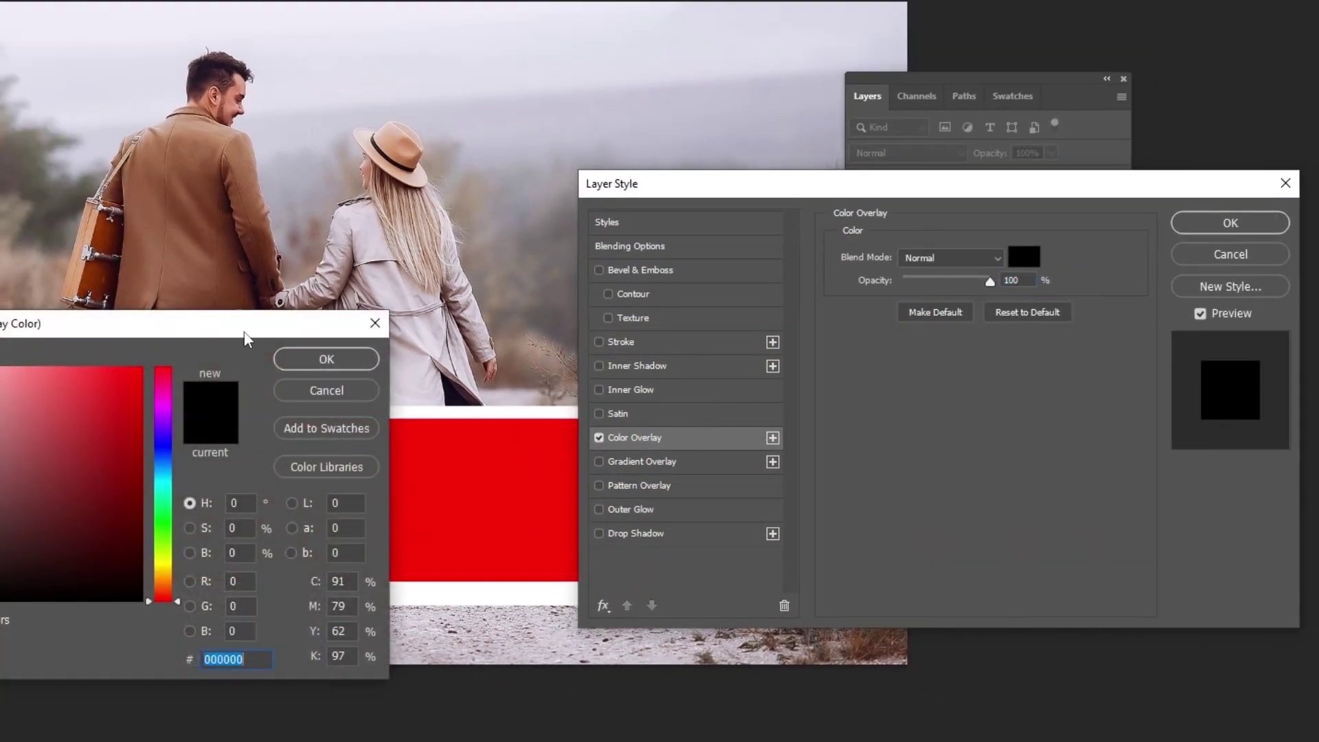
pyautogui.moveTo(246, 337); pyautogui.dragTo(428, 284)
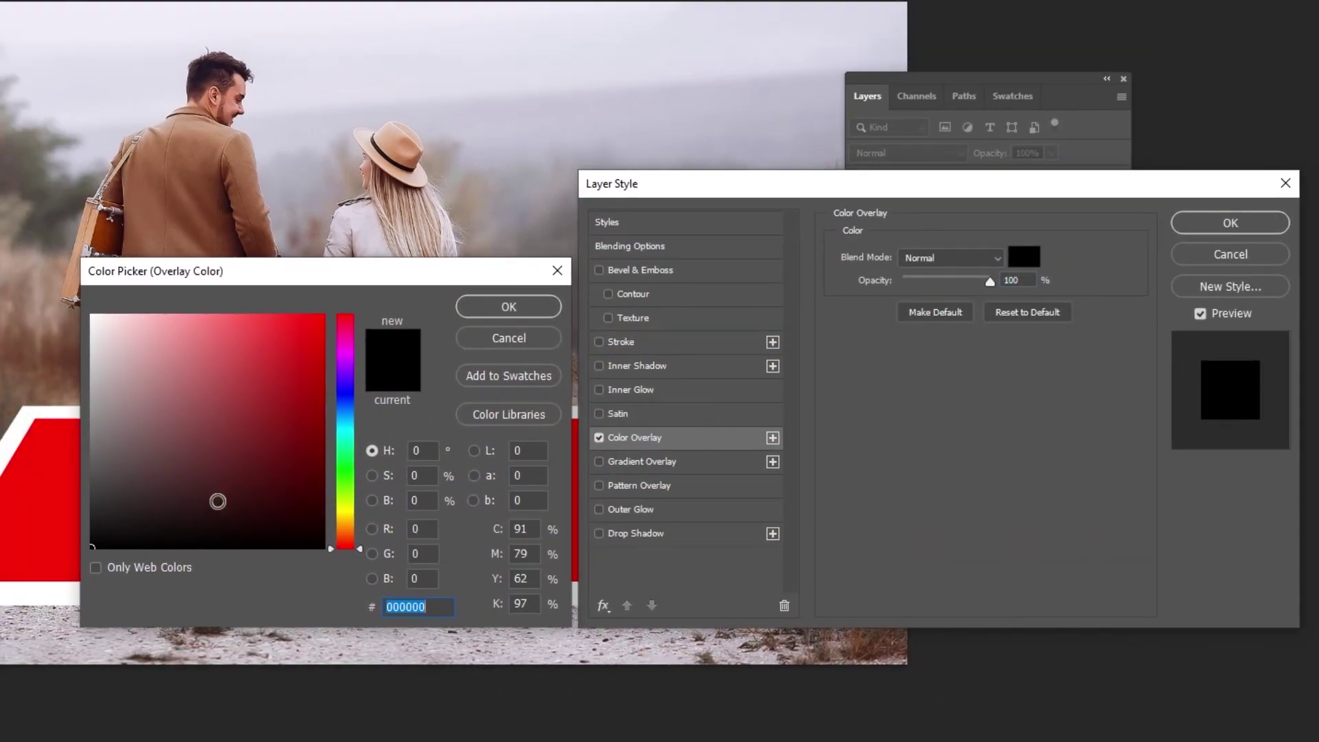
pyautogui.click(541, 309)
pyautogui.click(1213, 227)
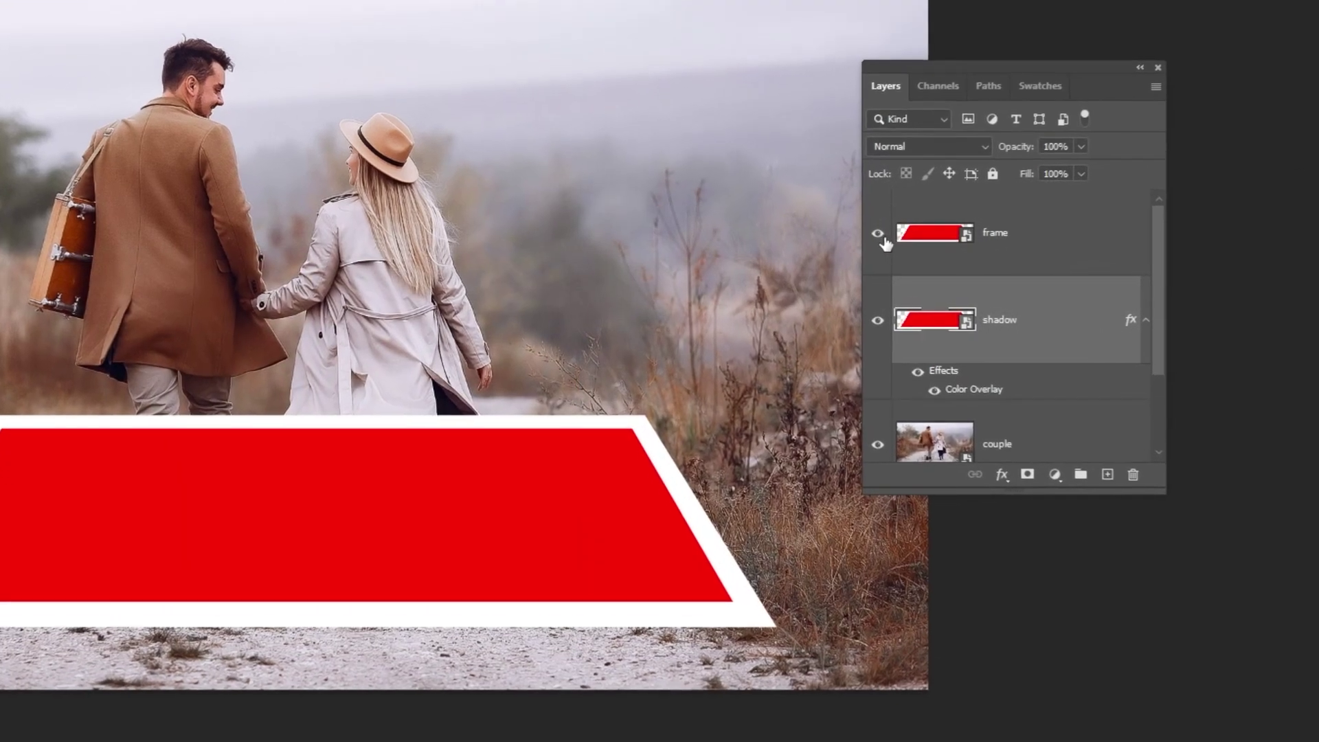
pyautogui.click(877, 233)
pyautogui.click(878, 233)
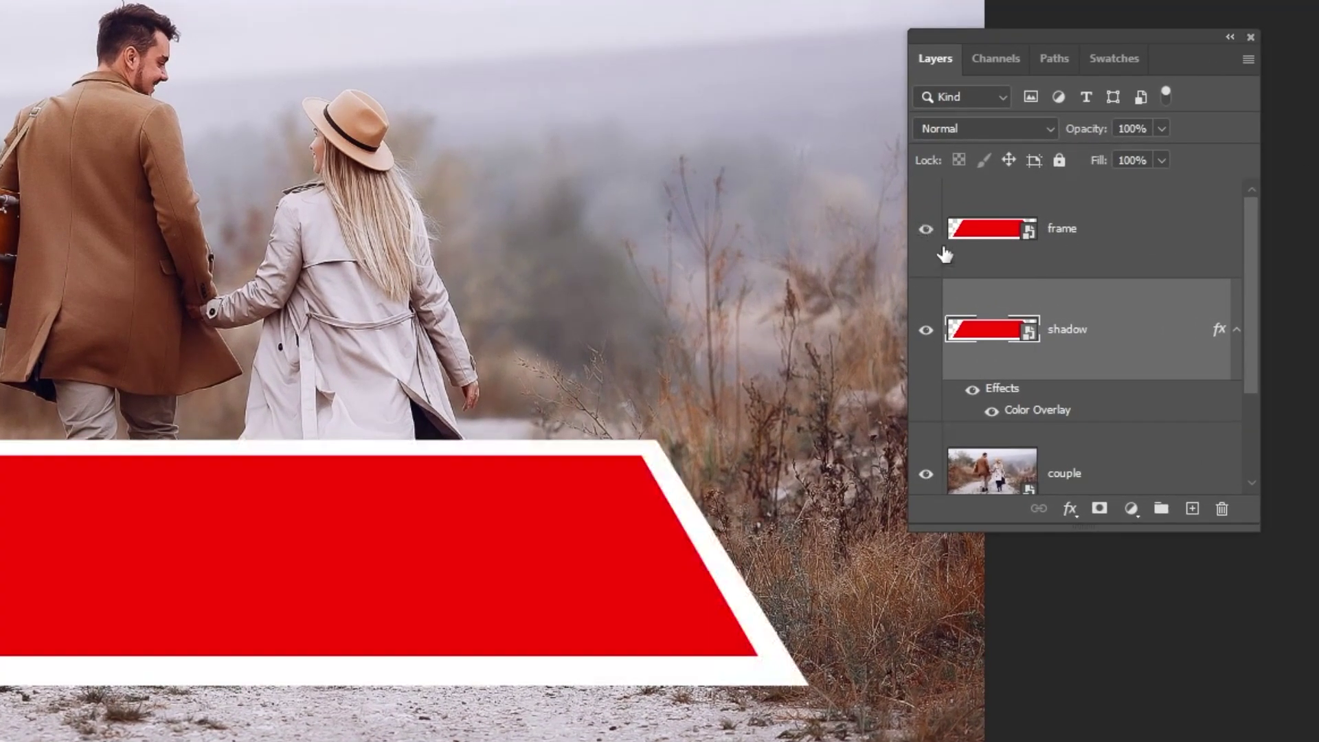
# - Convert the shadow layer to a smart object, check it beneath the frame, and reselect the frame
pyautogui.rightClick(1071, 334)
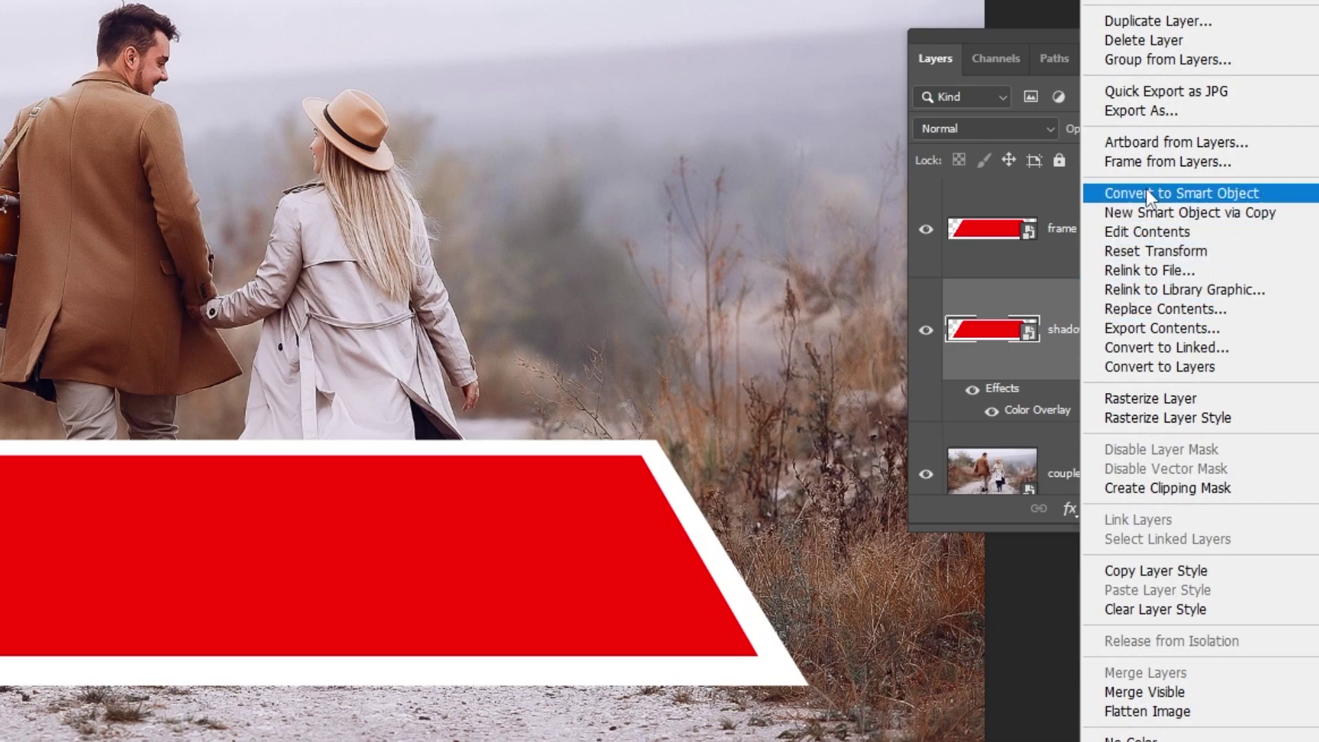
pyautogui.click(1141, 194)
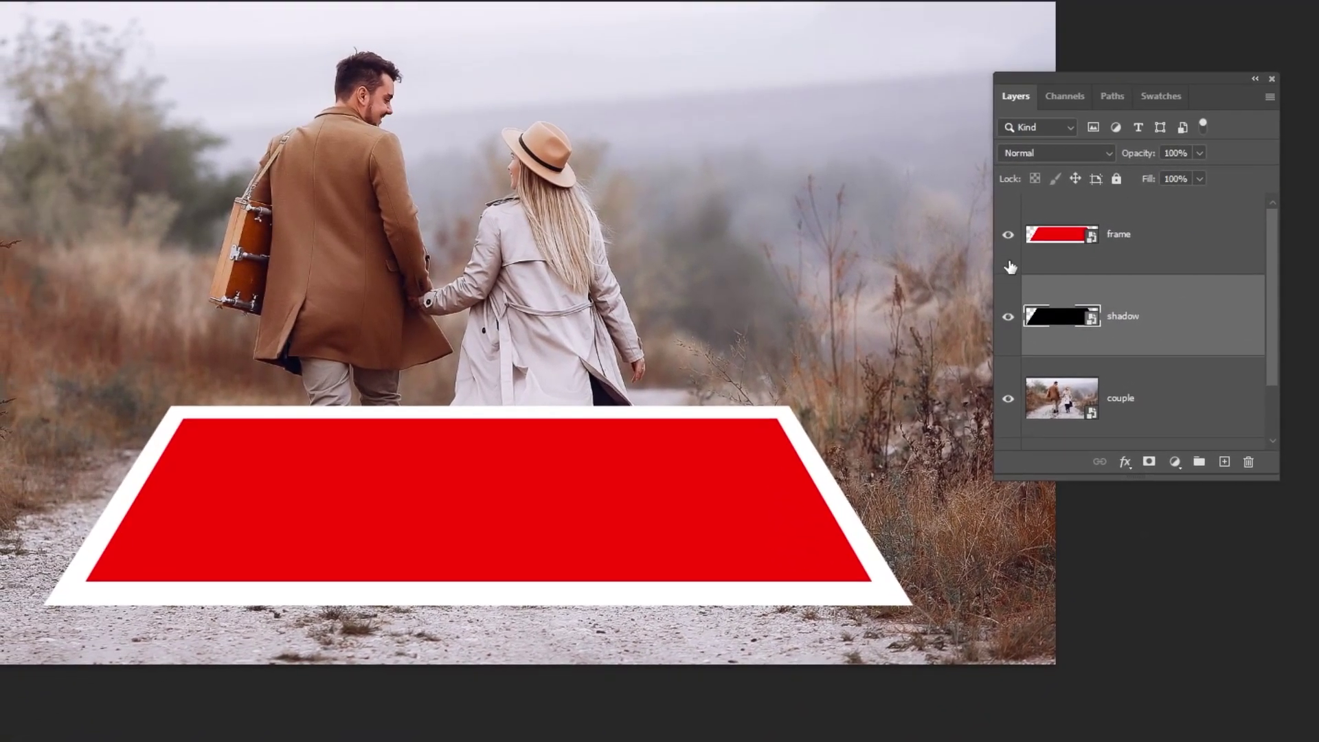
pyautogui.click(1008, 235)
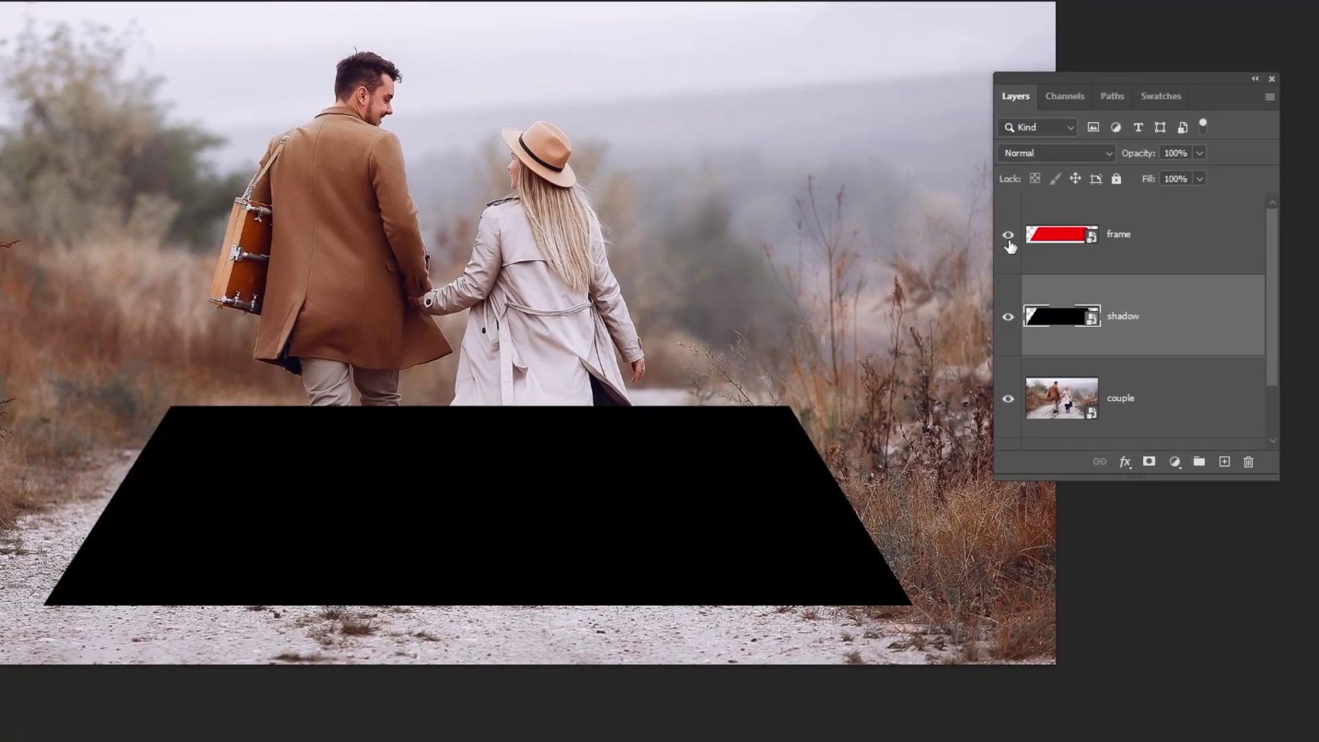
pyautogui.click(1008, 235)
pyautogui.click(1150, 259)
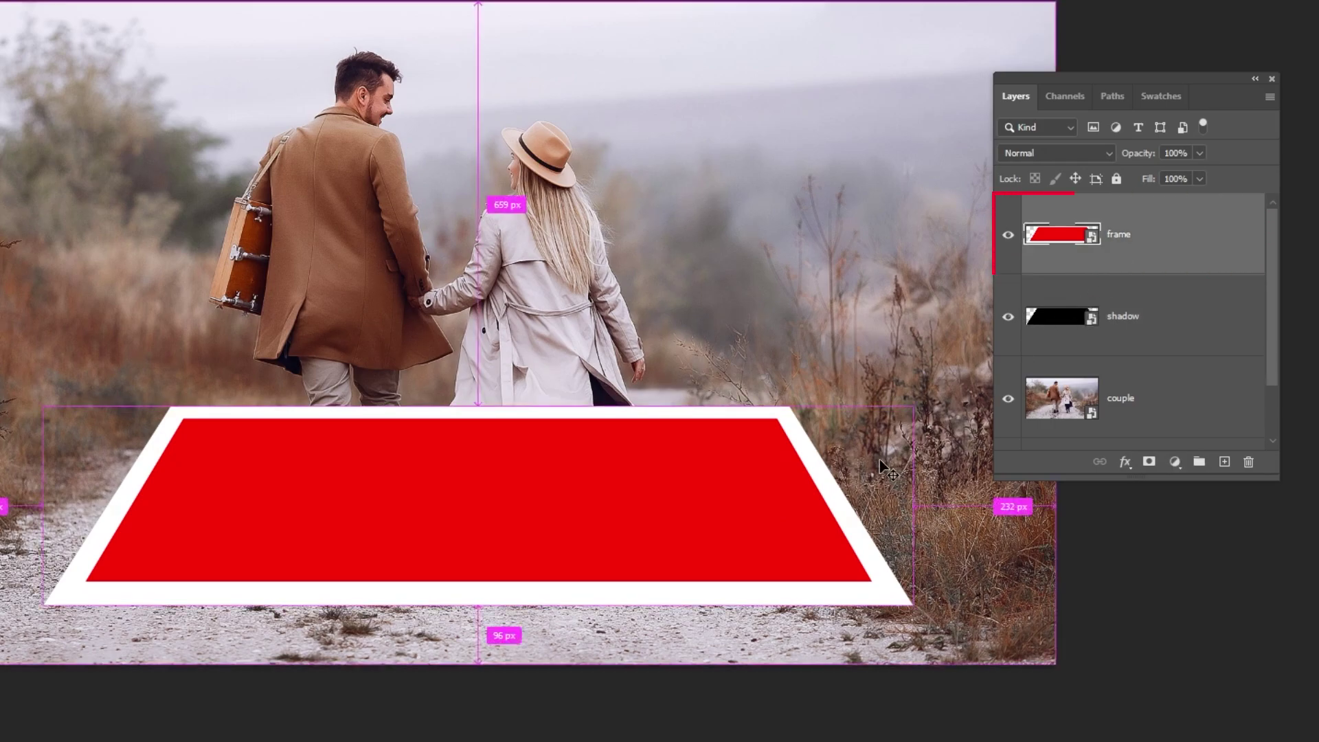
# - Warp the frame into a curved sheet, lifting its top-right corner up and outward
pyautogui.hotkey('ctrl', 't')
pyautogui.rightClick(777, 532)
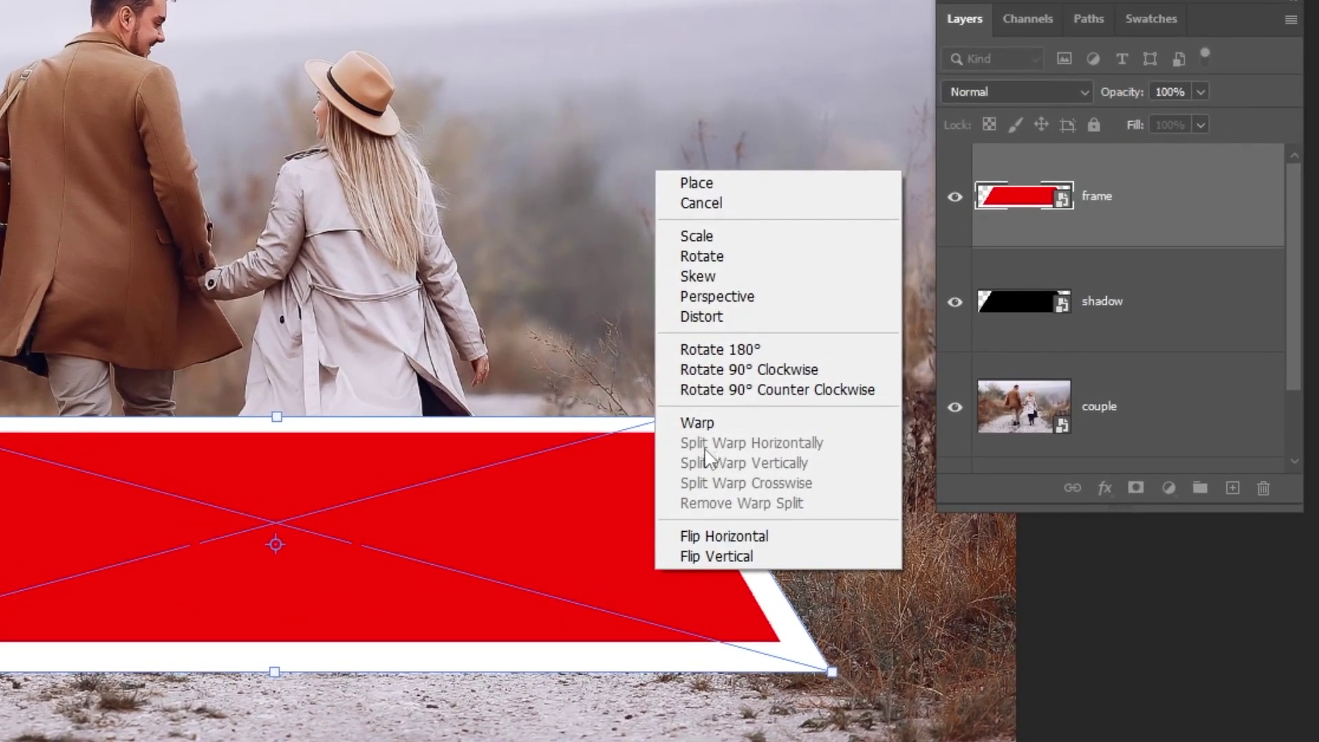
pyautogui.click(825, 410)
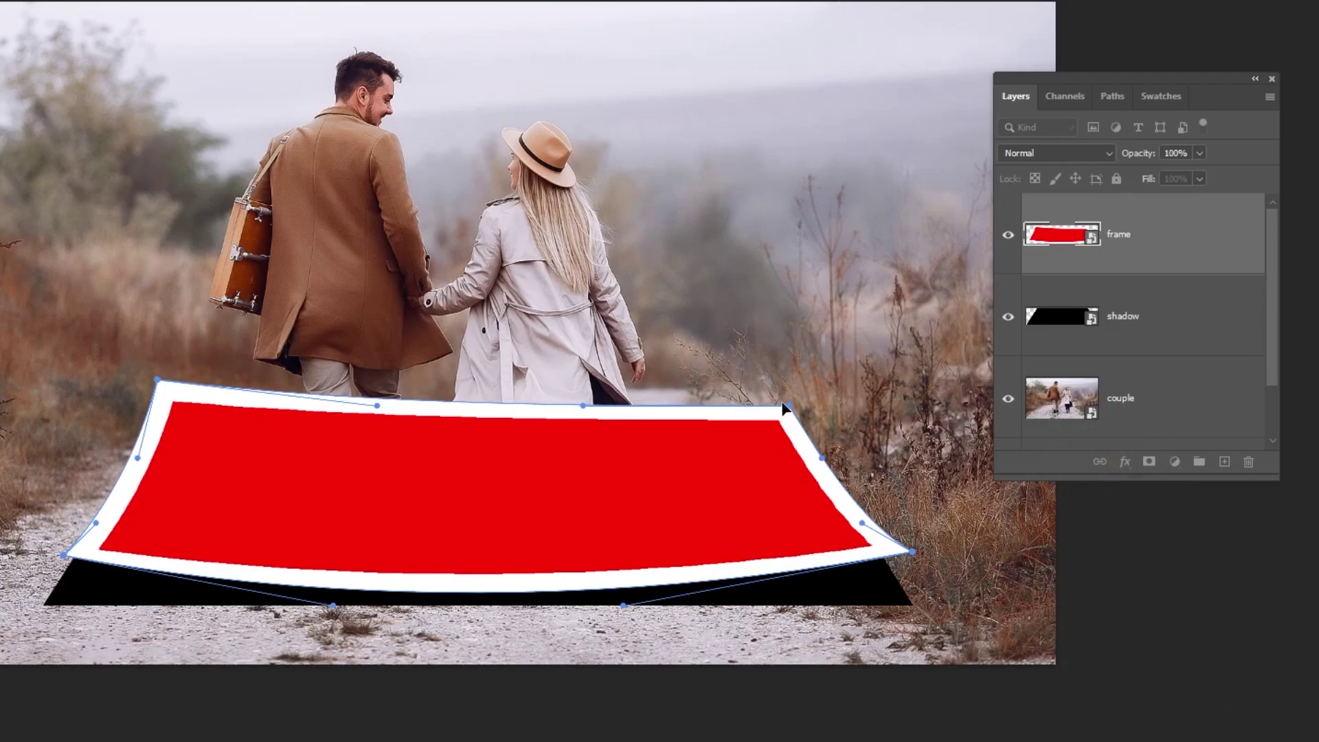
pyautogui.moveTo(785, 408); pyautogui.dragTo(807, 386)
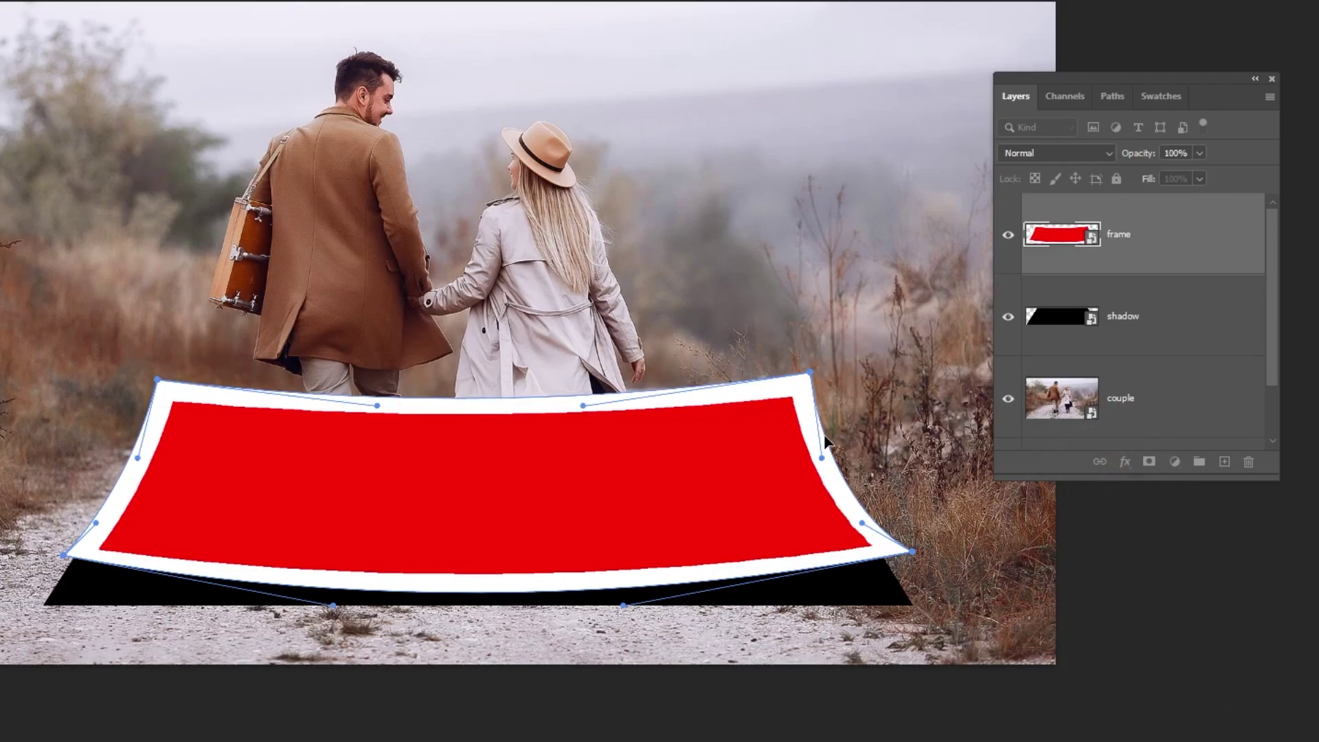
pyautogui.press('Return')
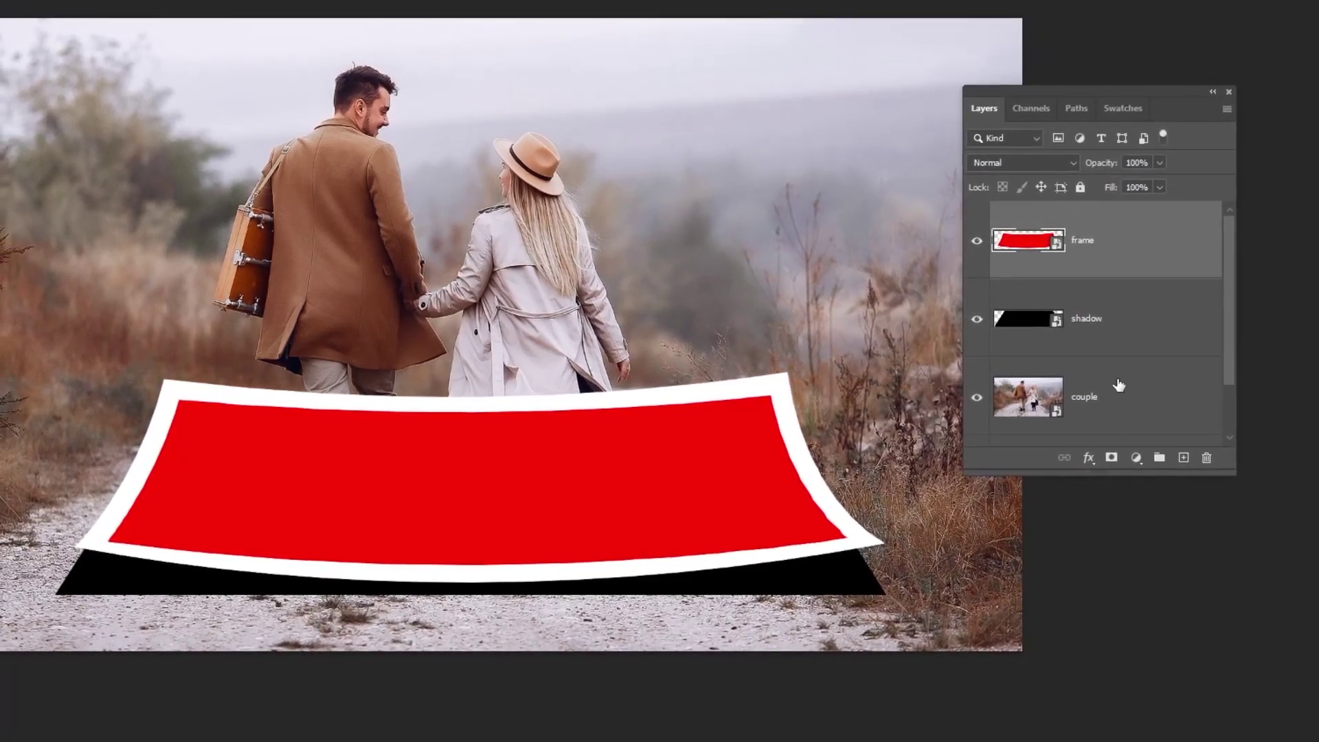
pyautogui.click(1115, 393)
pyautogui.moveTo(1148, 93); pyautogui.dragTo(1231, 509)
# - Add a #bee3fe Solid Color fill layer above the Background, with the couple photo hidden
pyautogui.click(1080, 382)
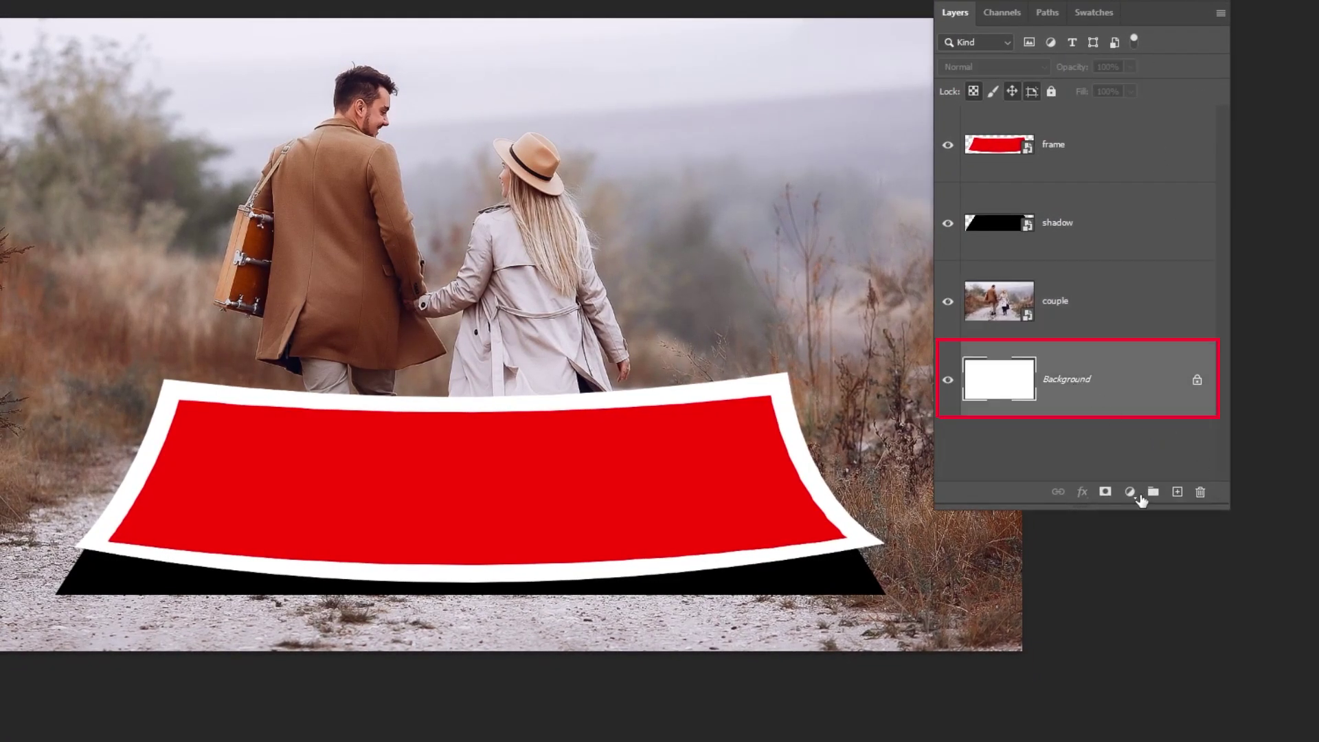
pyautogui.click(1131, 494)
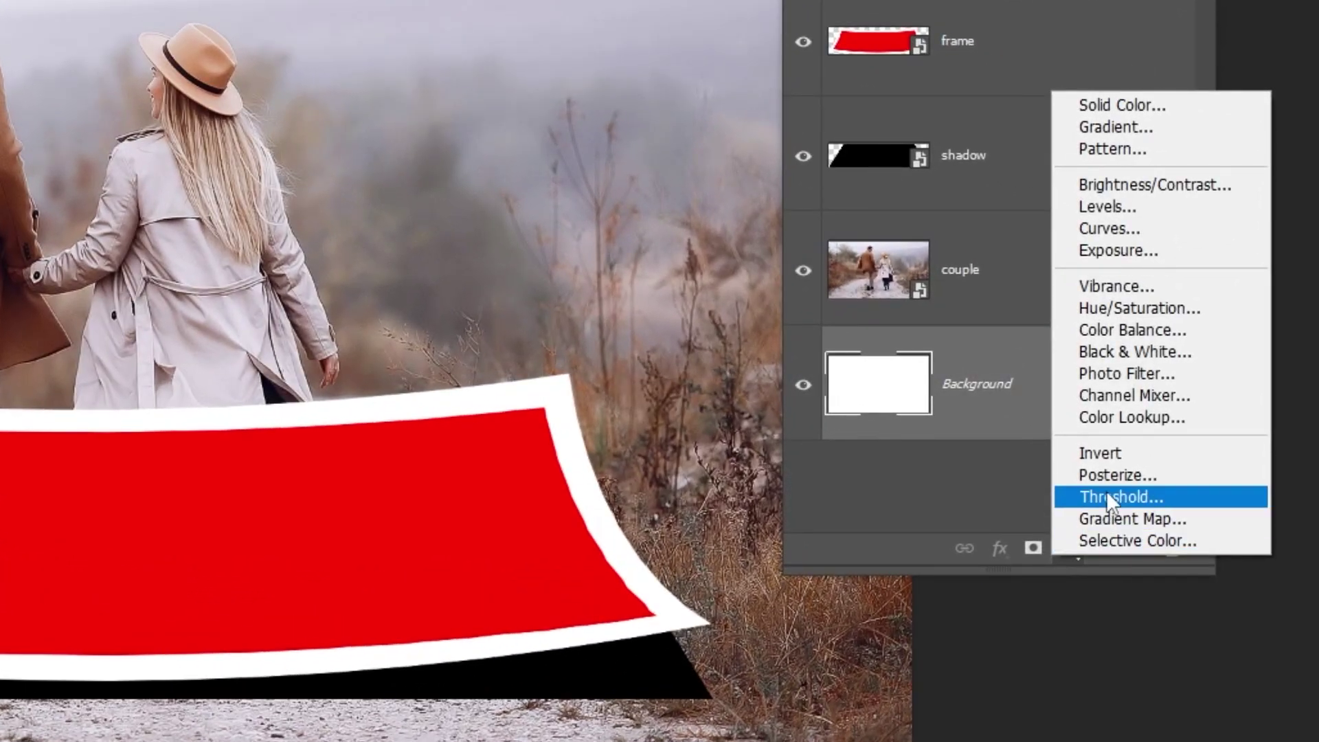
pyautogui.click(1134, 109)
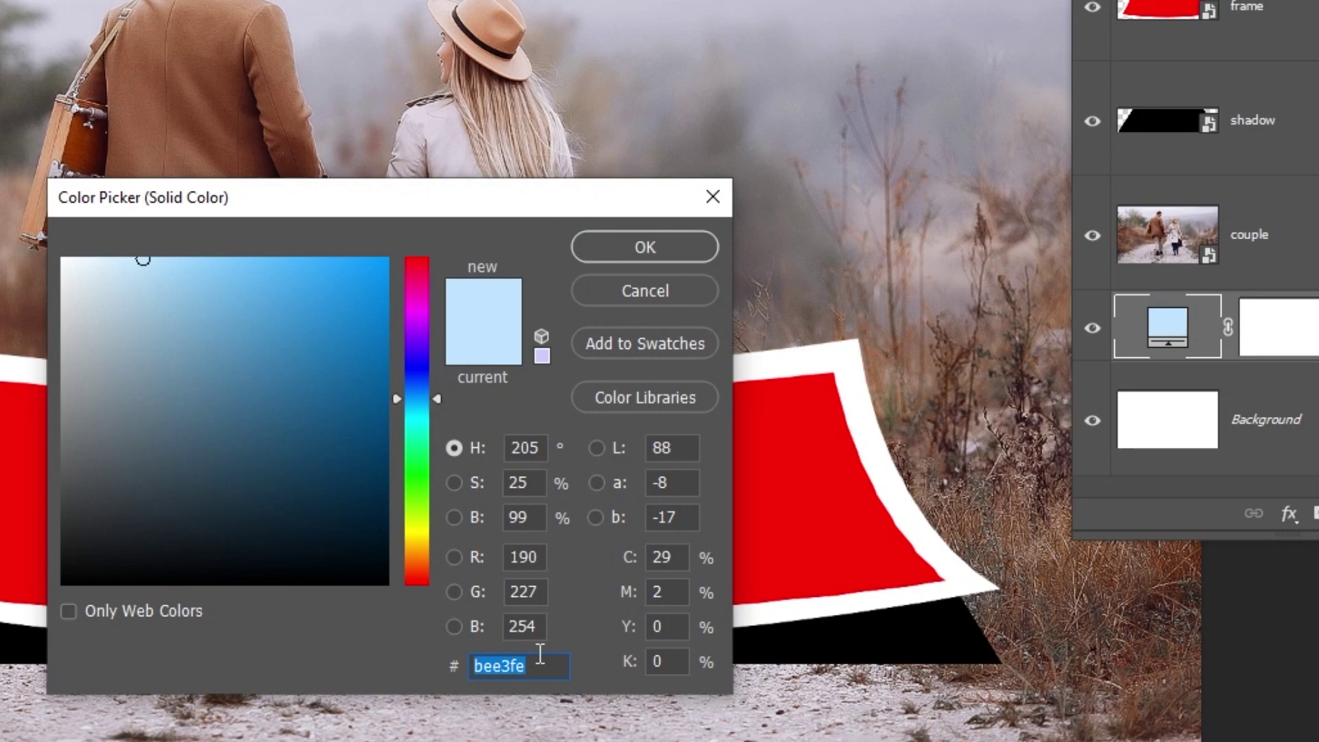
pyautogui.write('bee3fe')
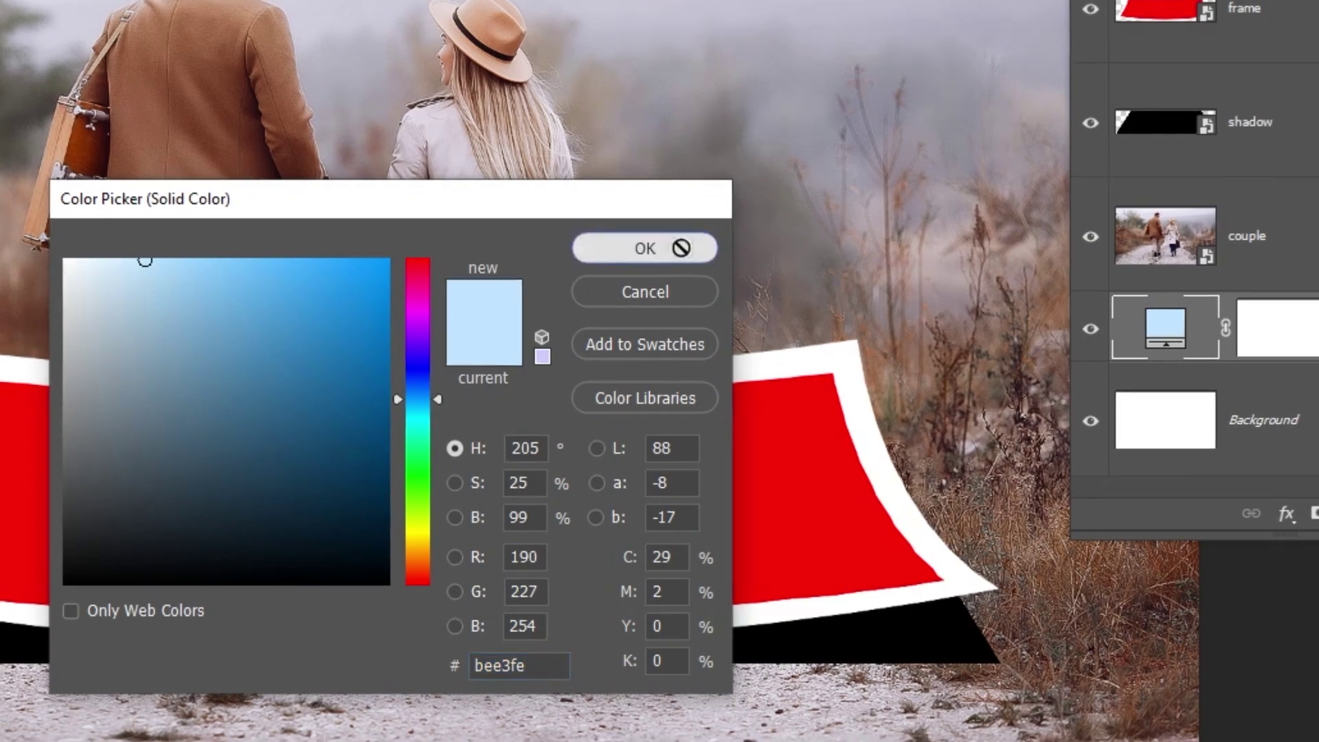
pyautogui.click(646, 247)
pyautogui.click(1093, 235)
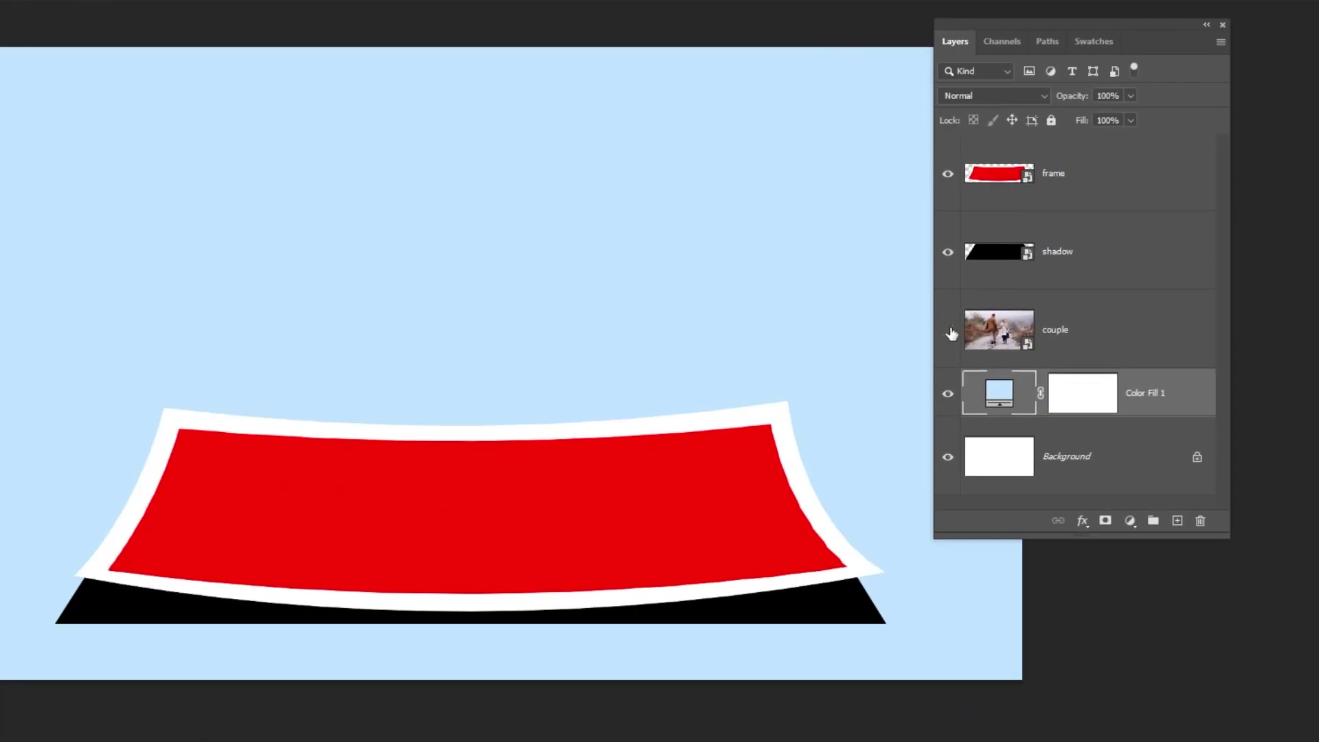
# - With the couple photo hidden, Magic Wand-select the red interior of the frame layer
pyautogui.click(949, 332)
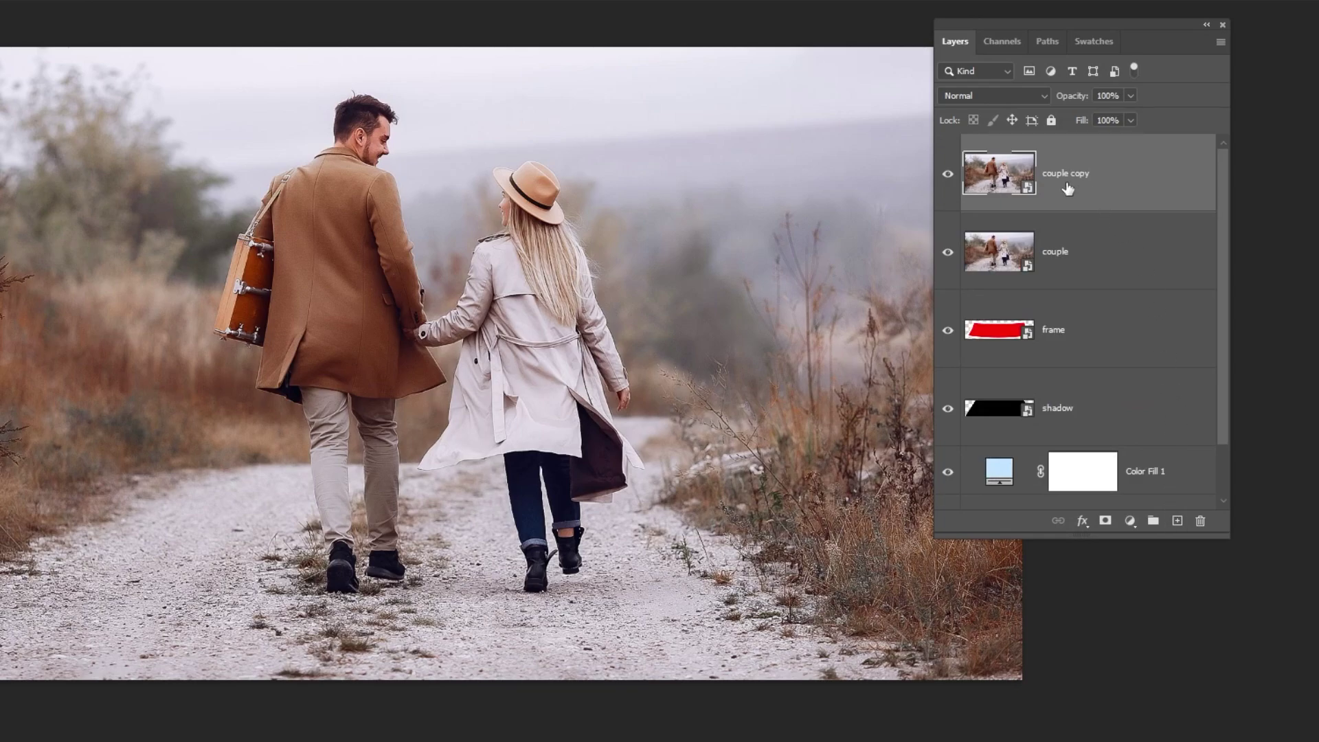
pyautogui.click(1067, 260)
pyautogui.click(1066, 332)
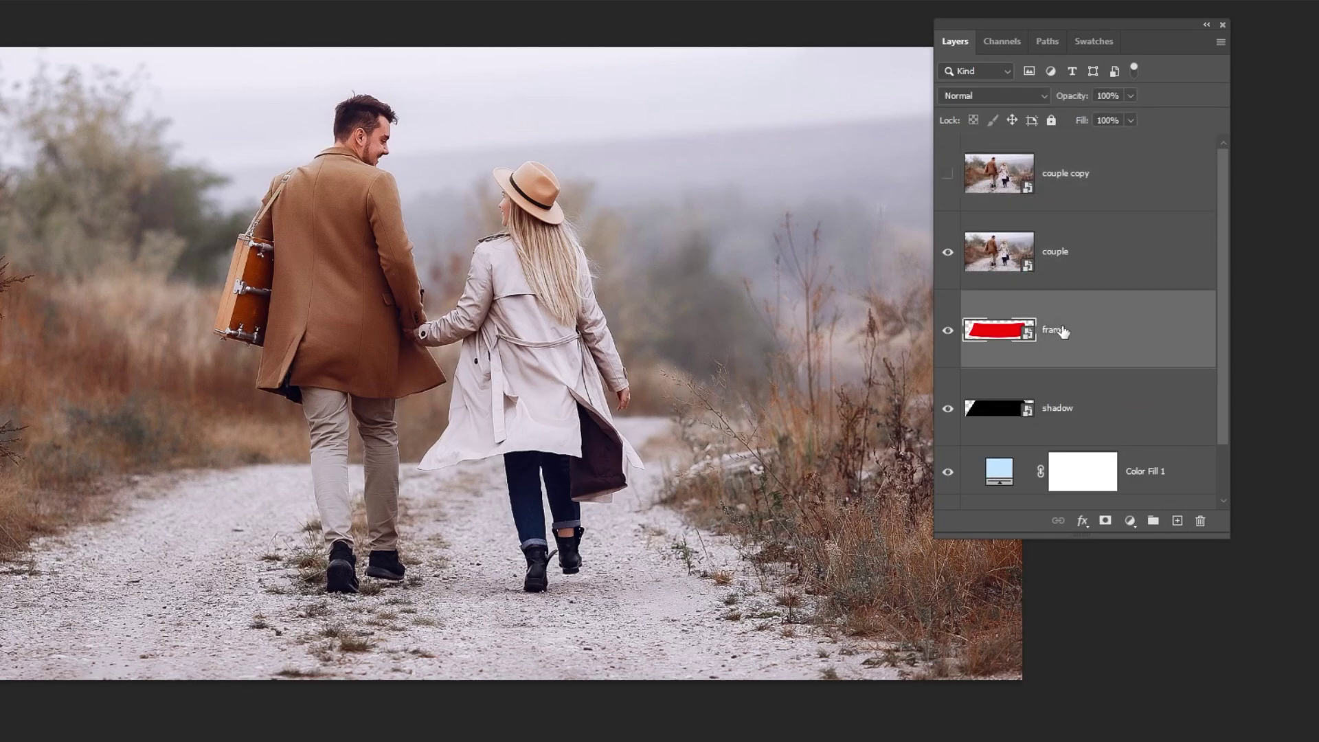
pyautogui.click(949, 253)
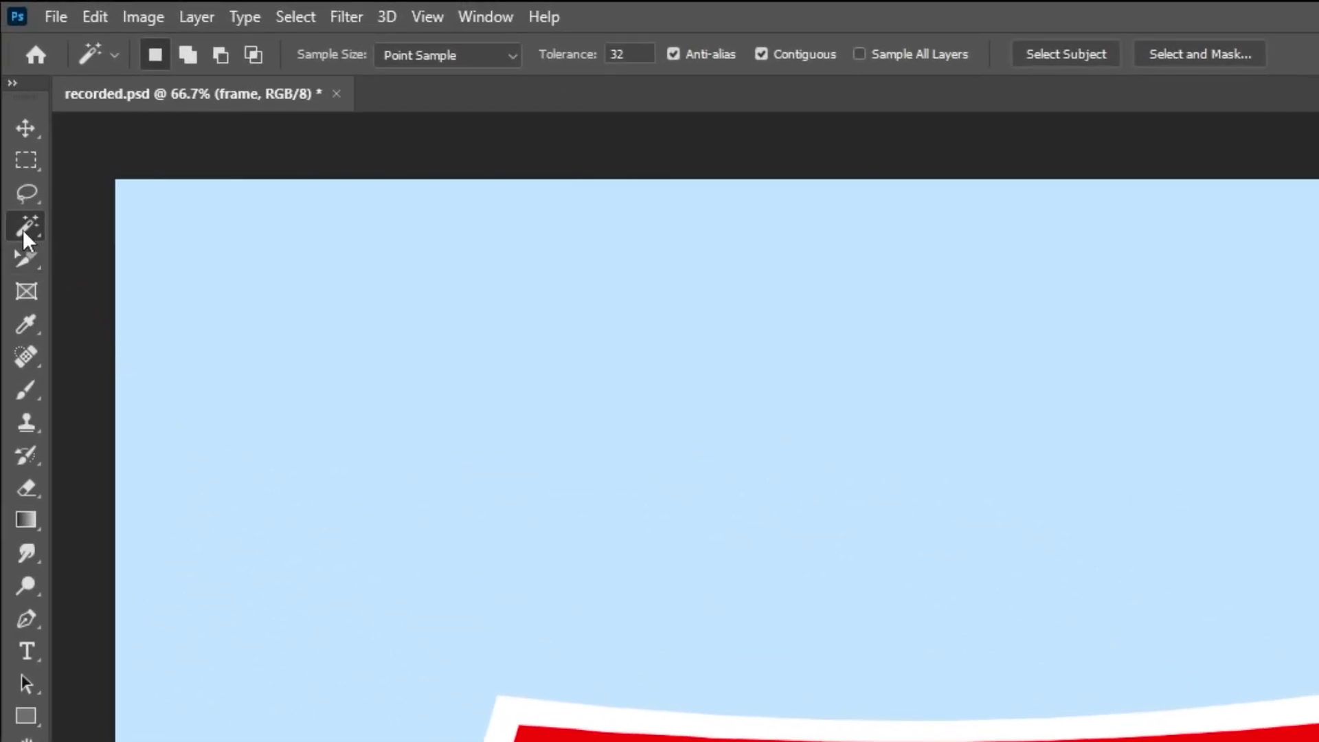
pyautogui.rightClick(24, 227)
pyautogui.click(123, 269)
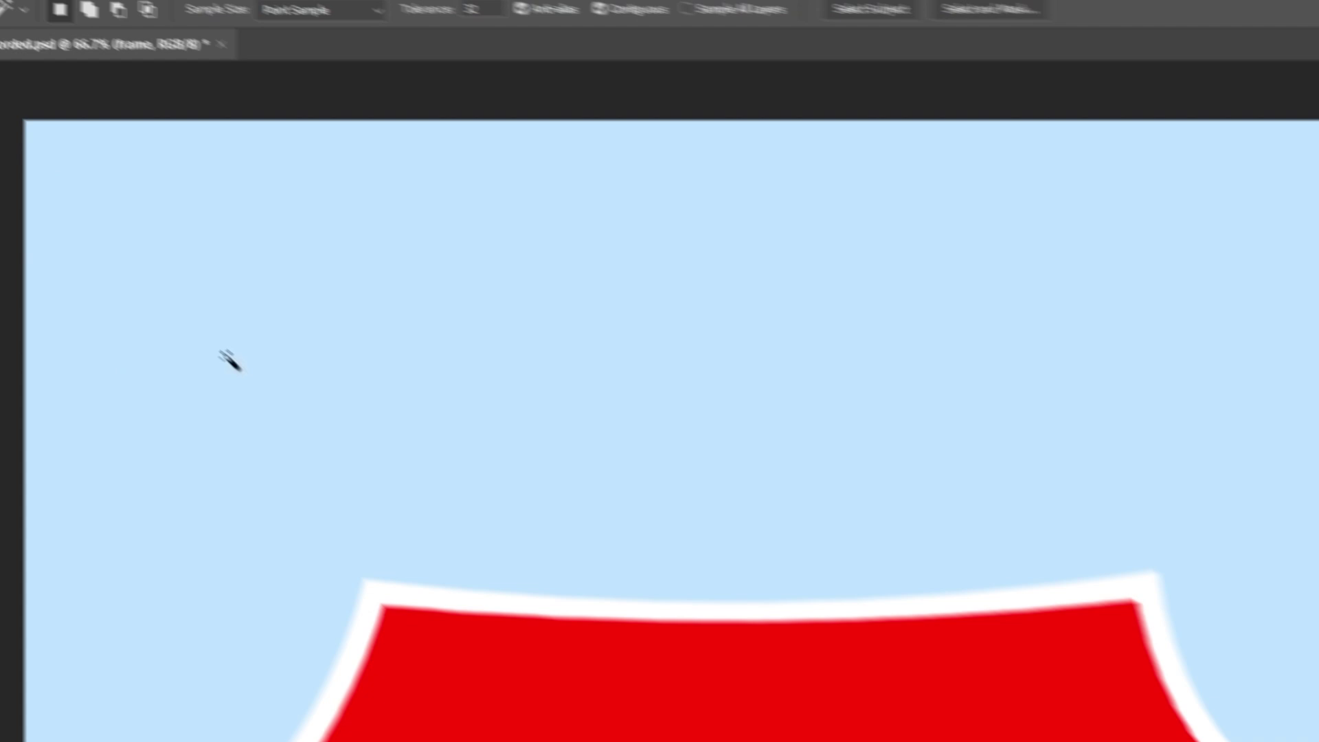
pyautogui.click(731, 741)
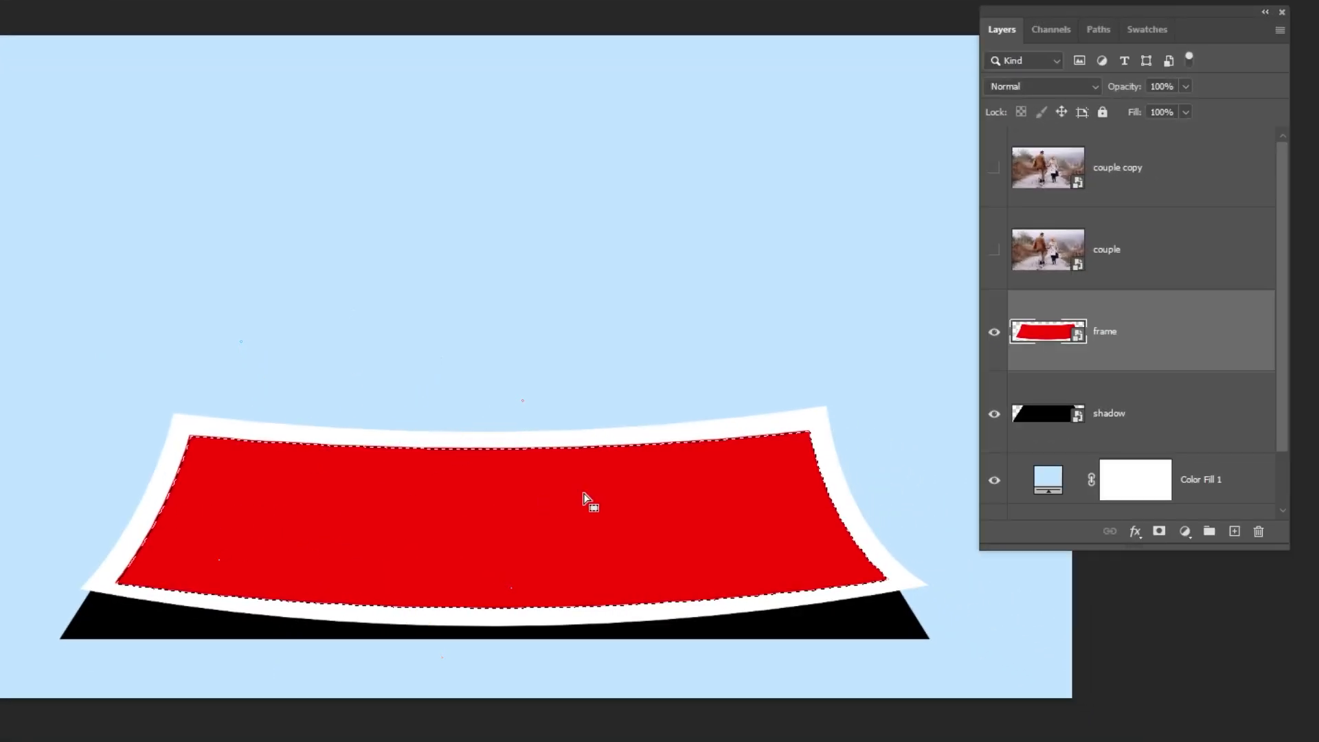
# - Mask the visible couple layer to the frame's red interior selection
pyautogui.click(990, 254)
pyautogui.click(1130, 254)
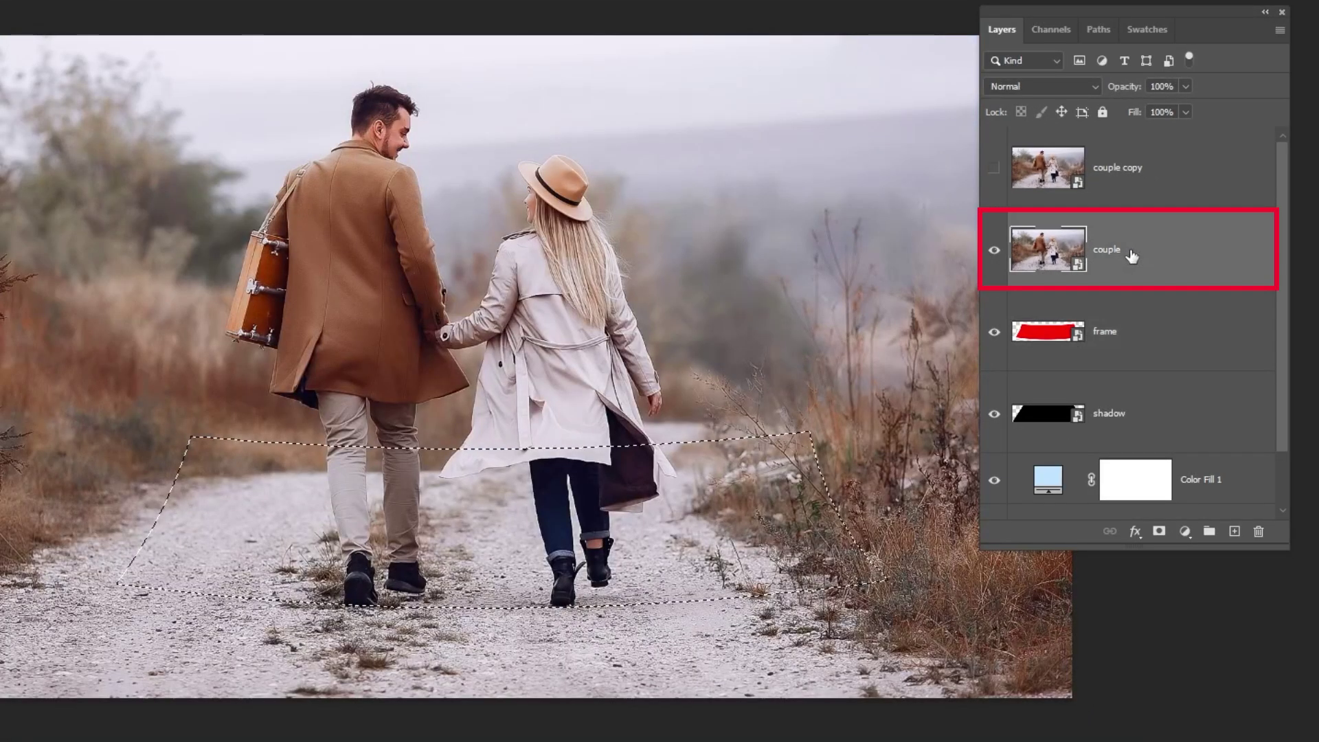
pyautogui.click(1158, 531)
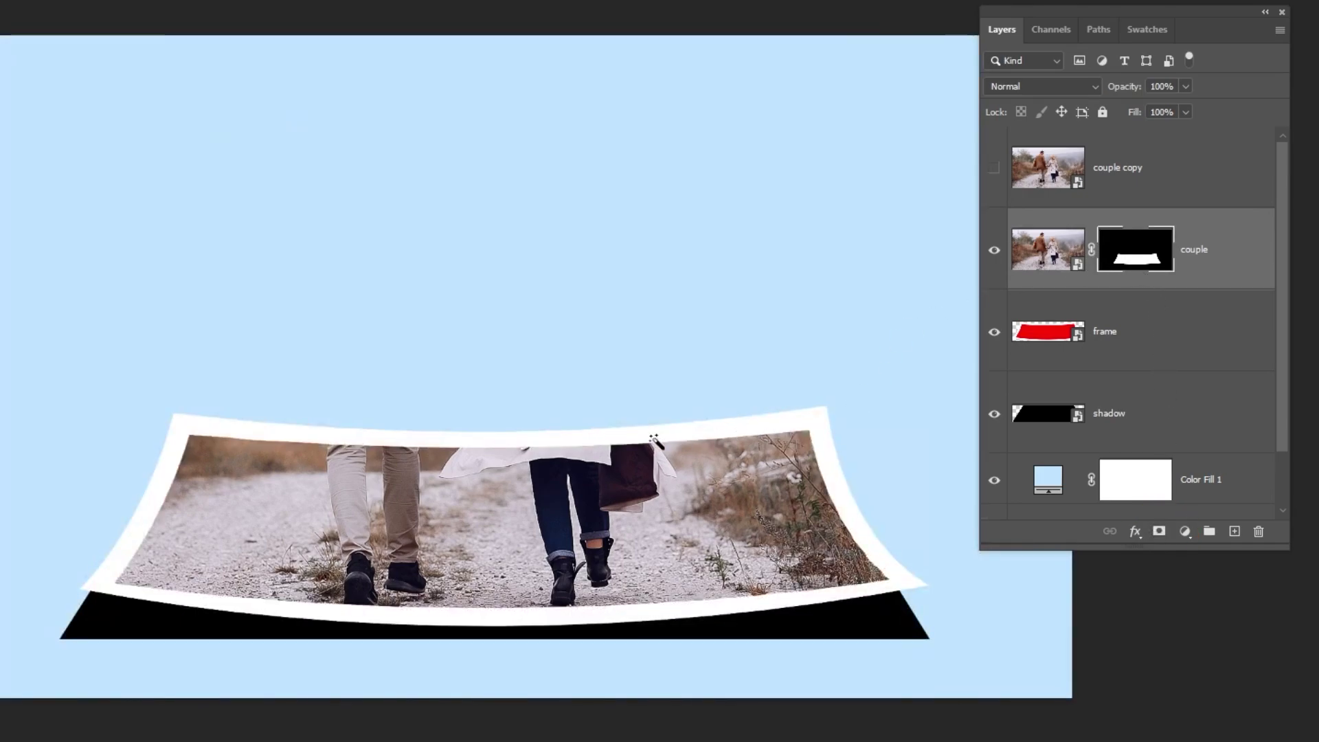
# - Use Select > Subject on the couple copy and mask it to just the couple
pyautogui.click(1118, 169)
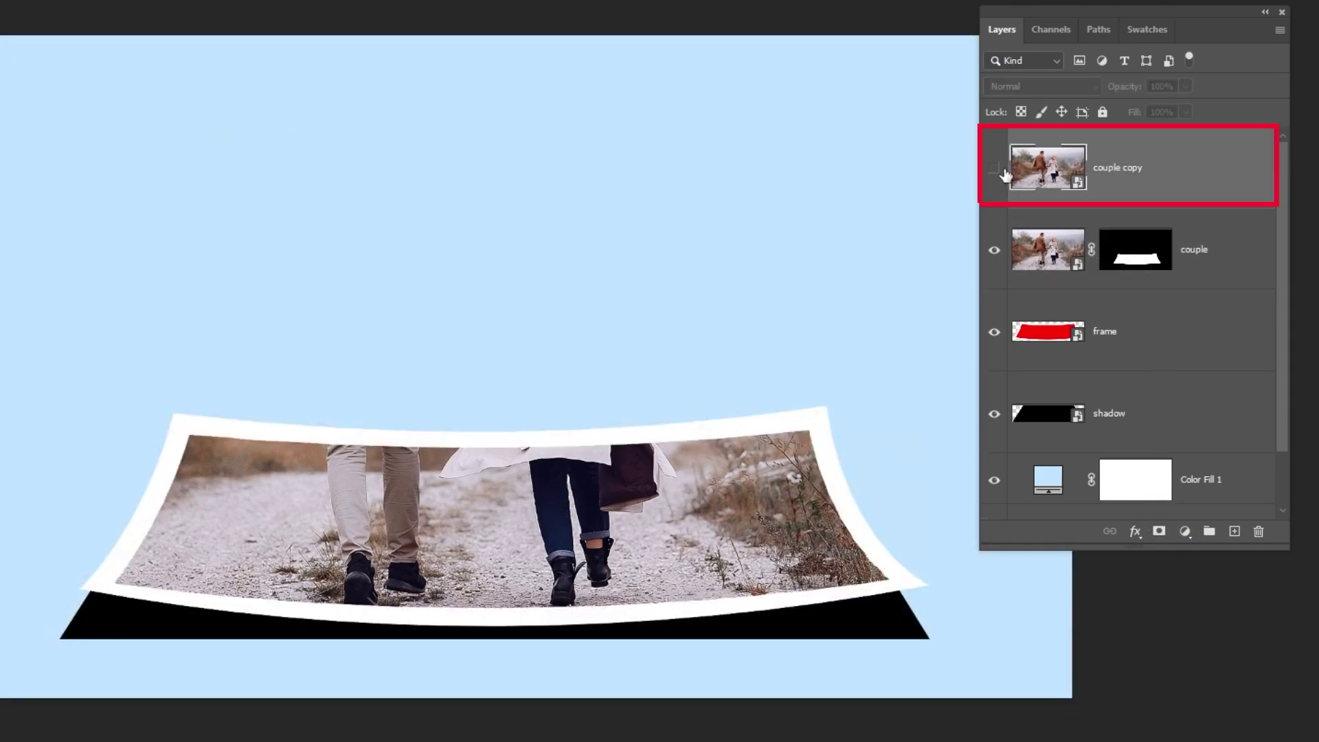
pyautogui.click(994, 168)
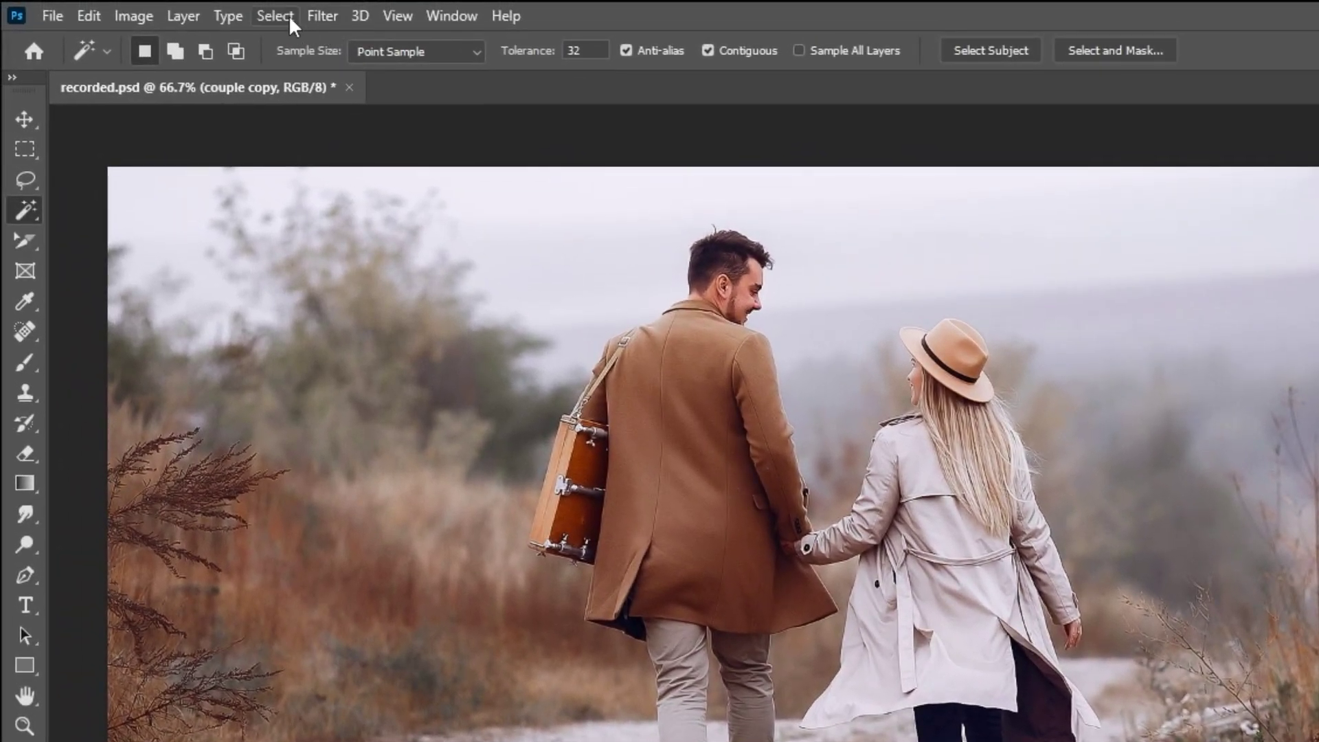
pyautogui.click(282, 17)
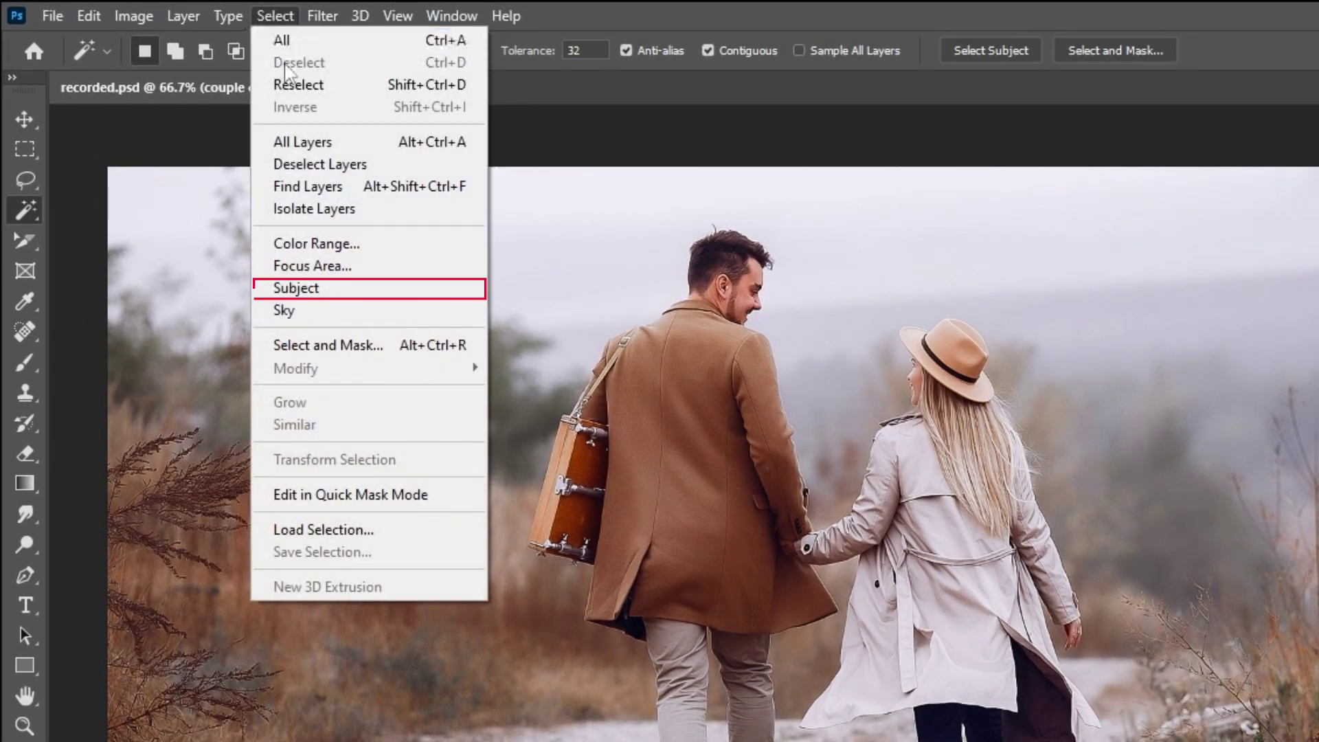
pyautogui.click(348, 290)
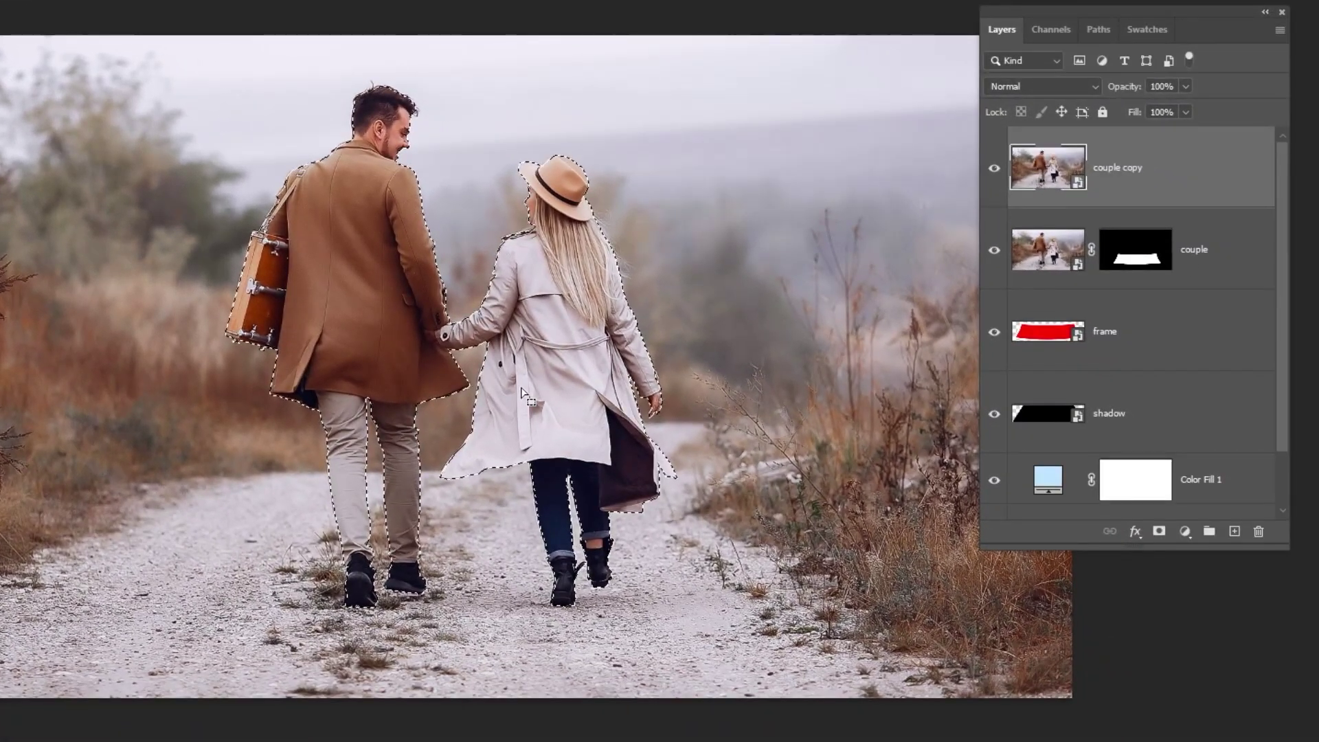
pyautogui.click(1159, 531)
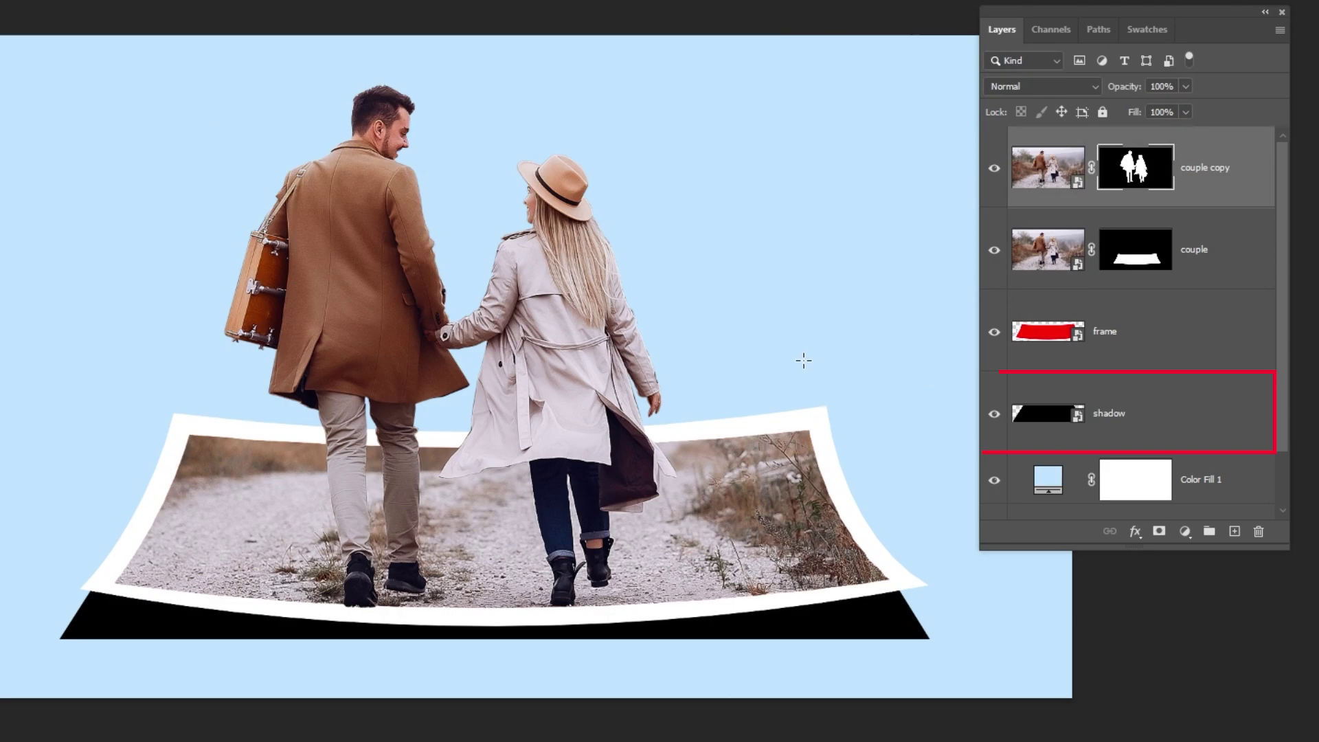
# - Warp the shadow layer, pulling both bottom corners lower and curving its bottom edge beneath the frame
pyautogui.click(1129, 417)
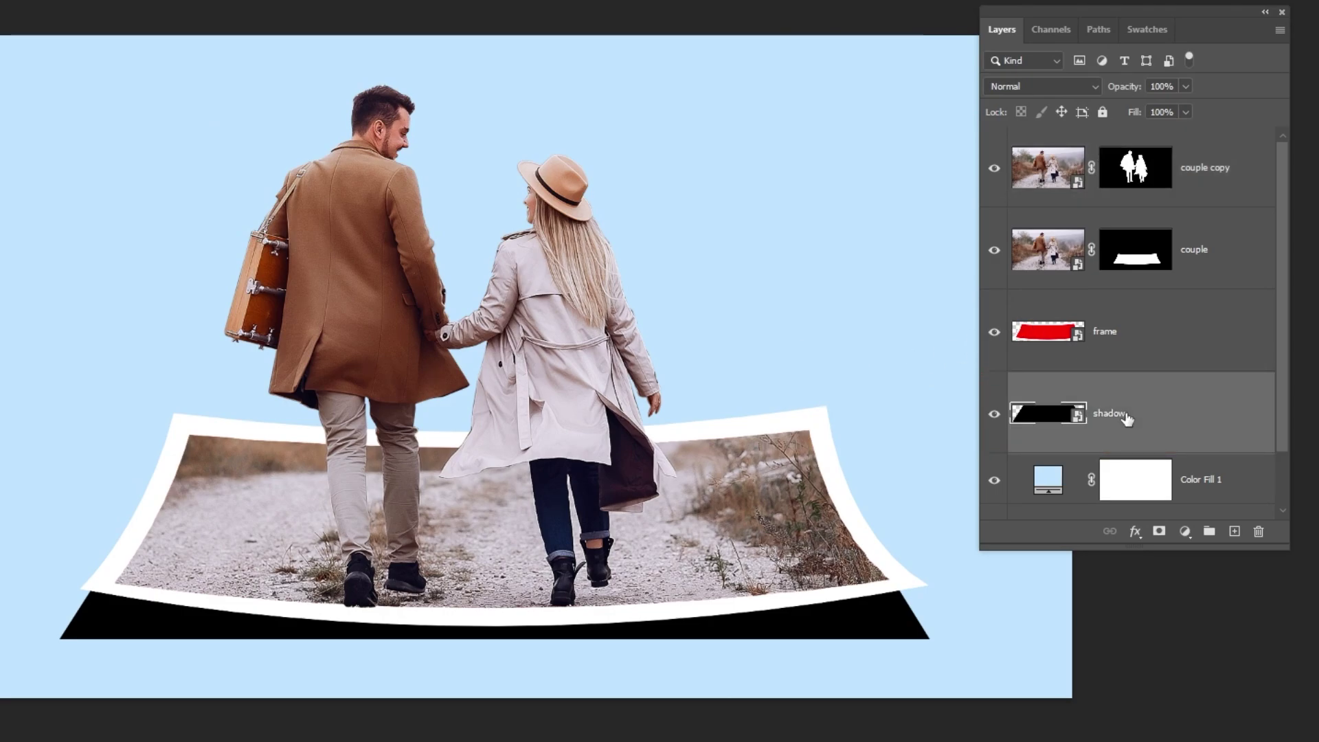
pyautogui.hotkey('ctrl', 't')
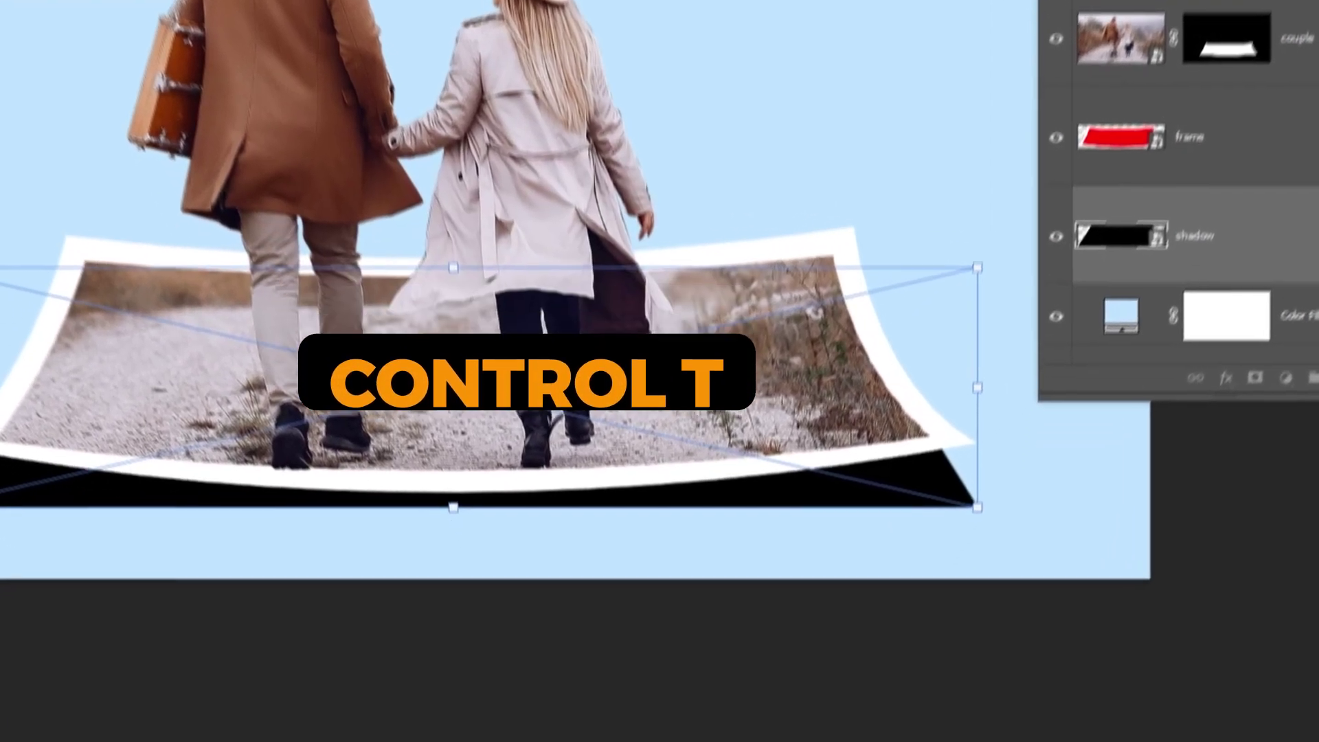
pyautogui.rightClick(713, 385)
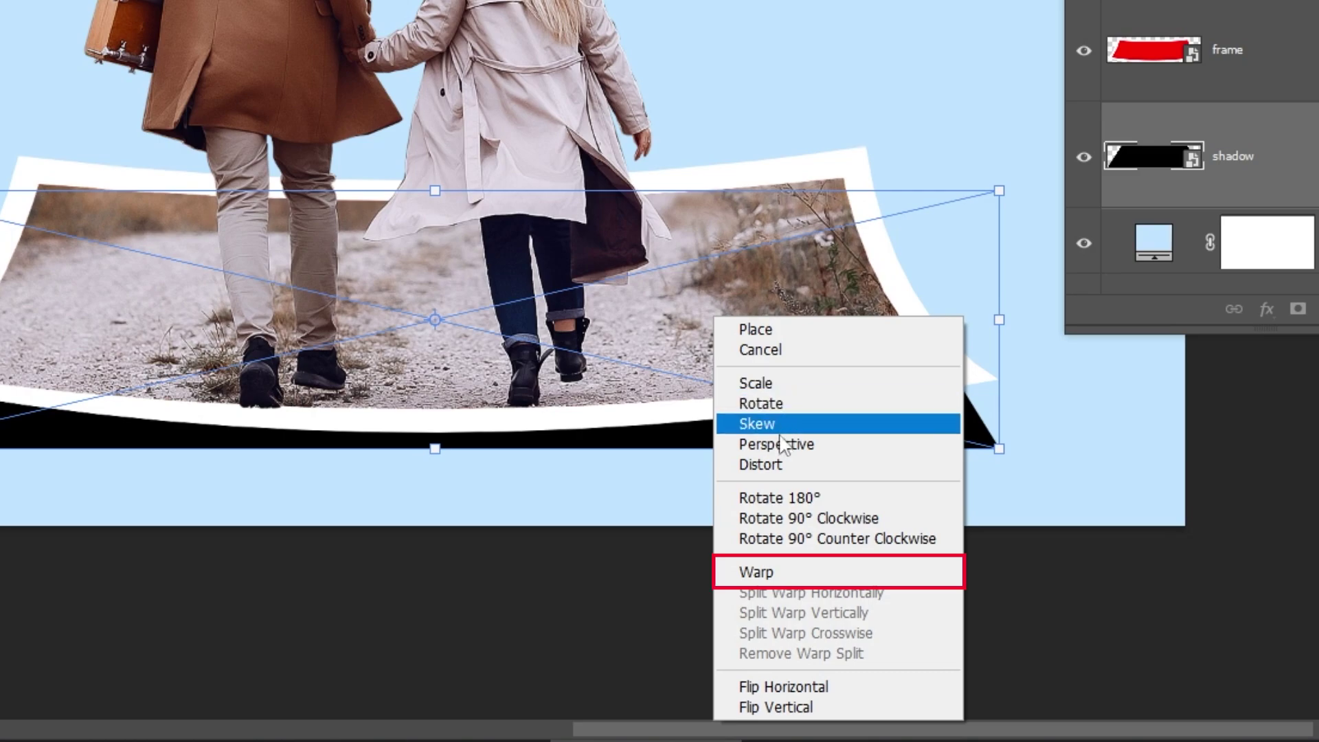
pyautogui.click(754, 571)
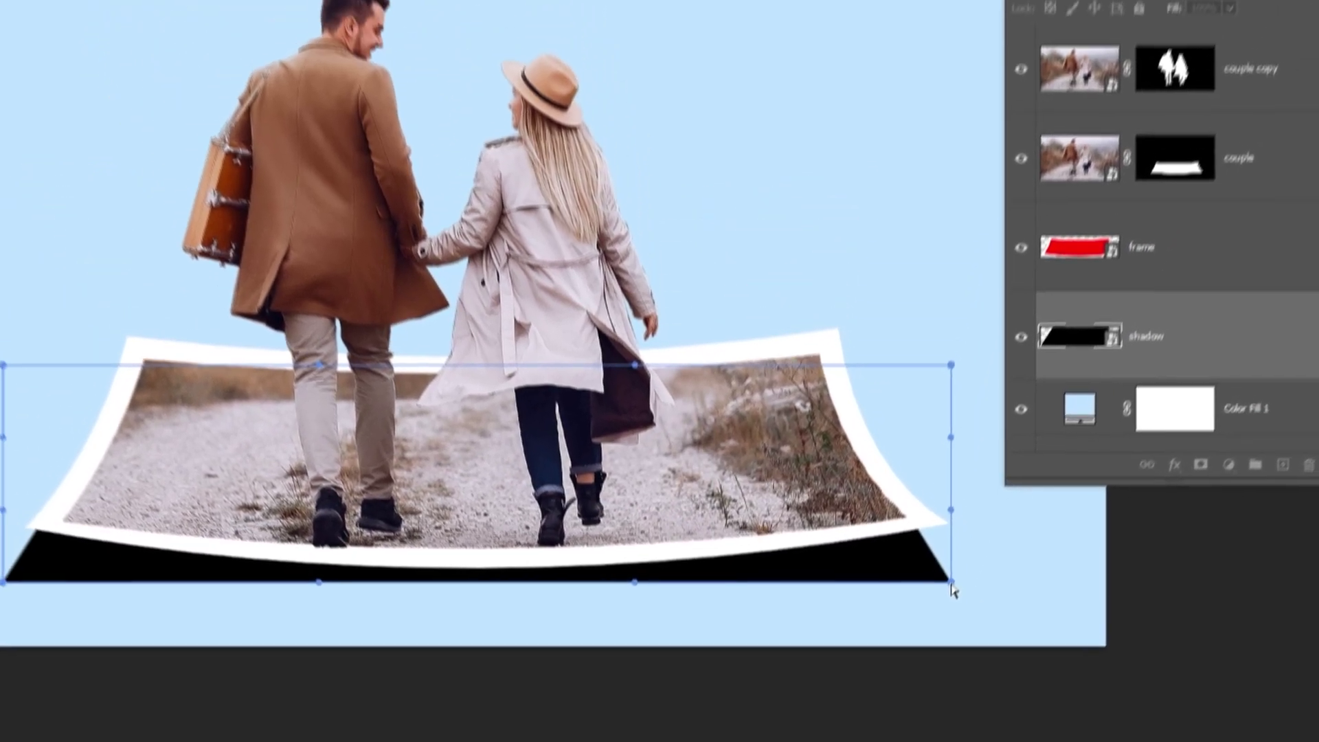
pyautogui.moveTo(952, 585); pyautogui.dragTo(952, 597)
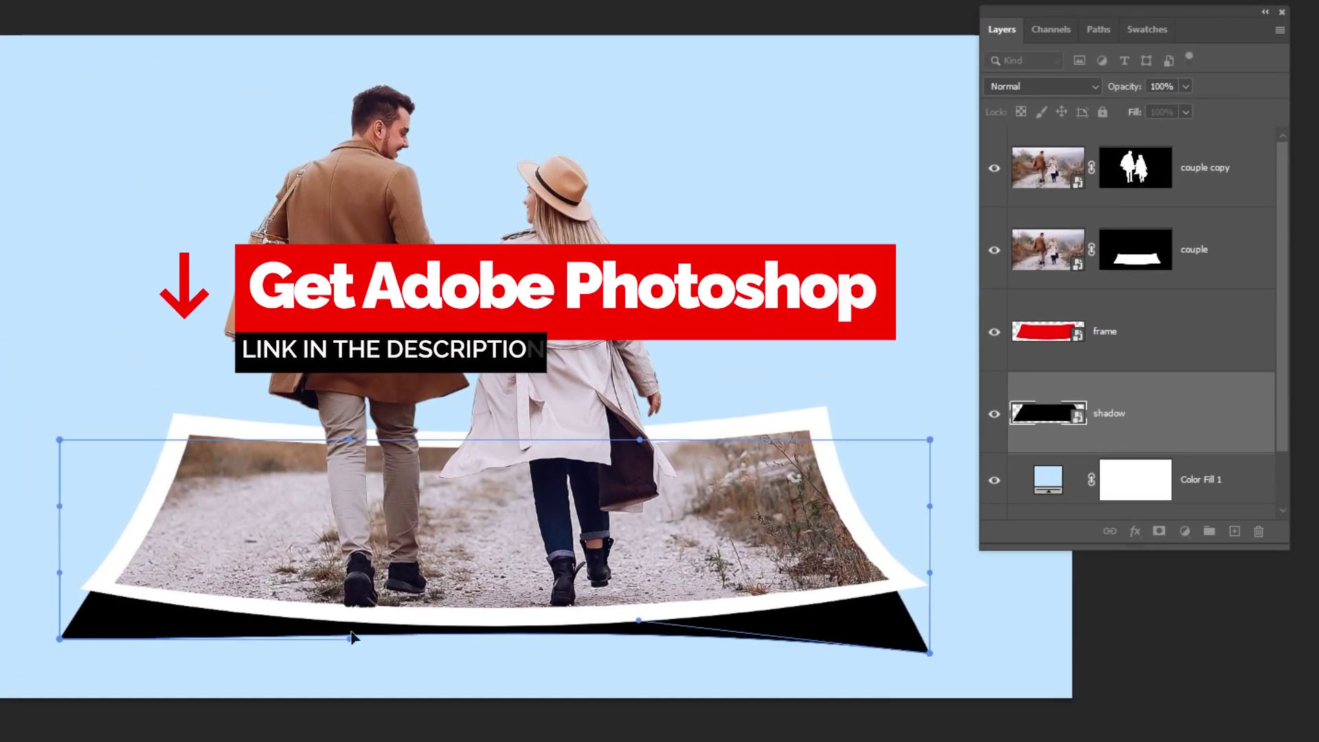
pyautogui.moveTo(350, 639); pyautogui.dragTo(331, 617)
pyautogui.moveTo(60, 639)
pyautogui.mouseDown()
pyautogui.moveTo(126, 665)
pyautogui.moveTo(73, 654)
pyautogui.mouseUp()
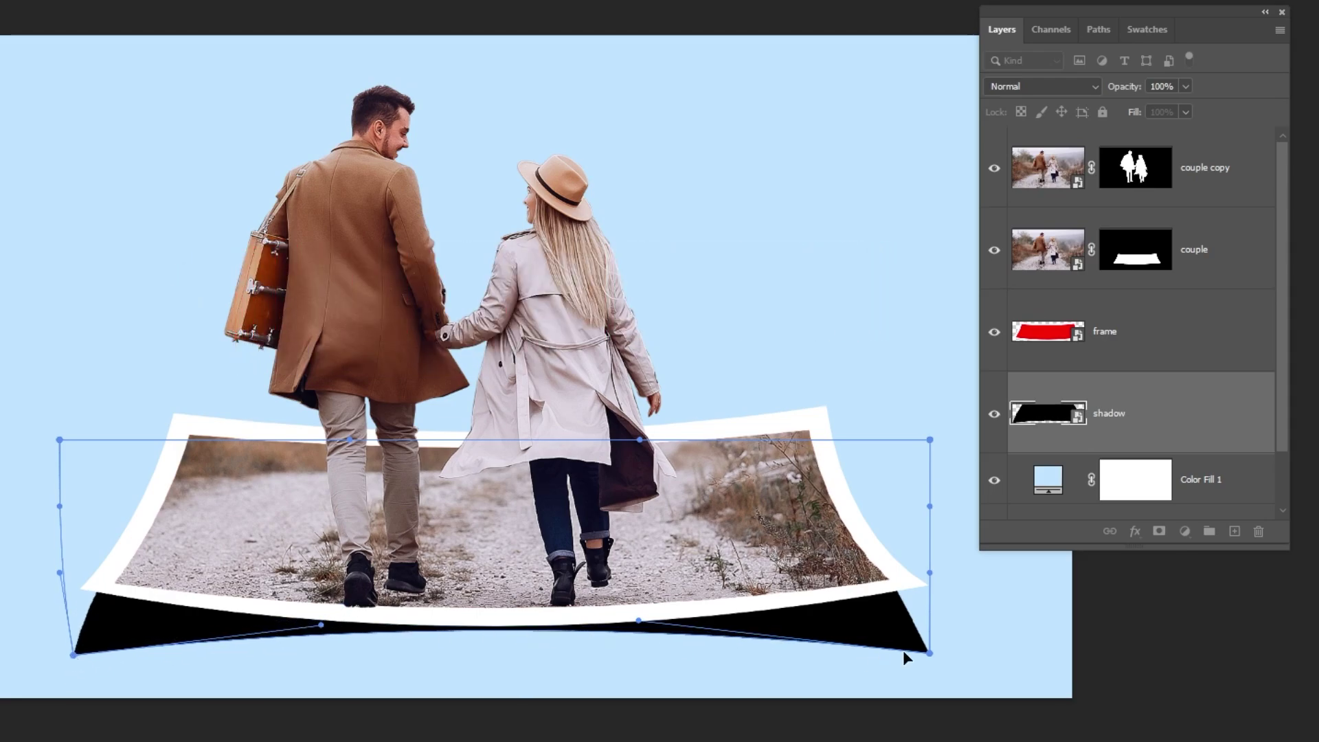
pyautogui.press('Return')
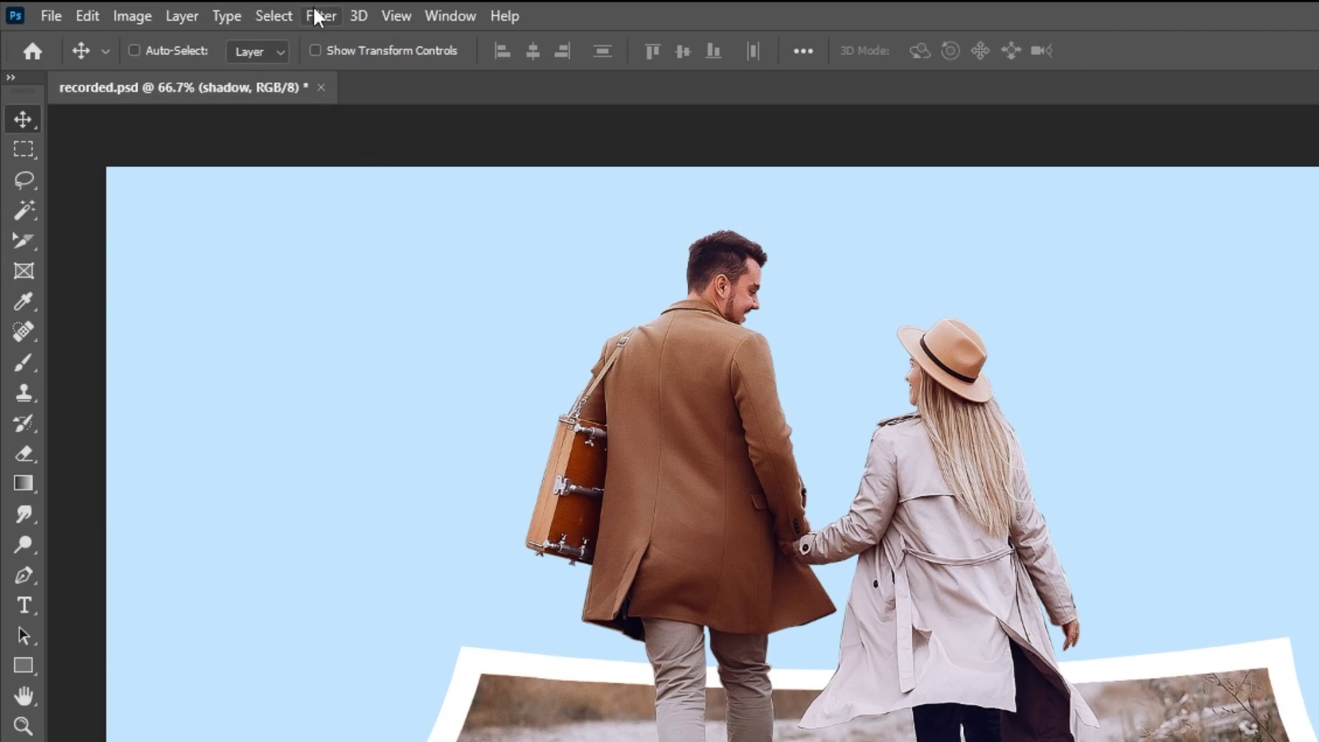
# - Give the shadow layer a Gaussian Blur of radius 15 pixels and set its layer opacity to 75%
pyautogui.click(318, 15)
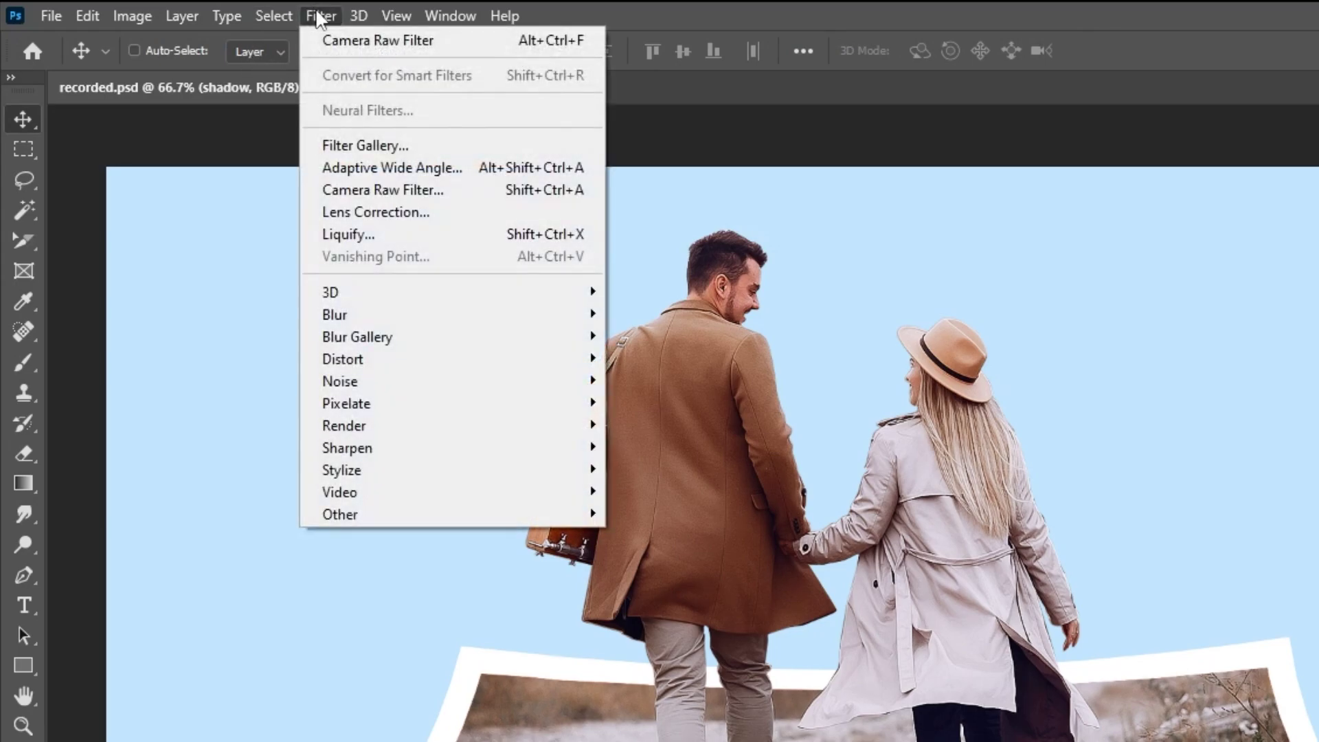
pyautogui.moveTo(433, 319)
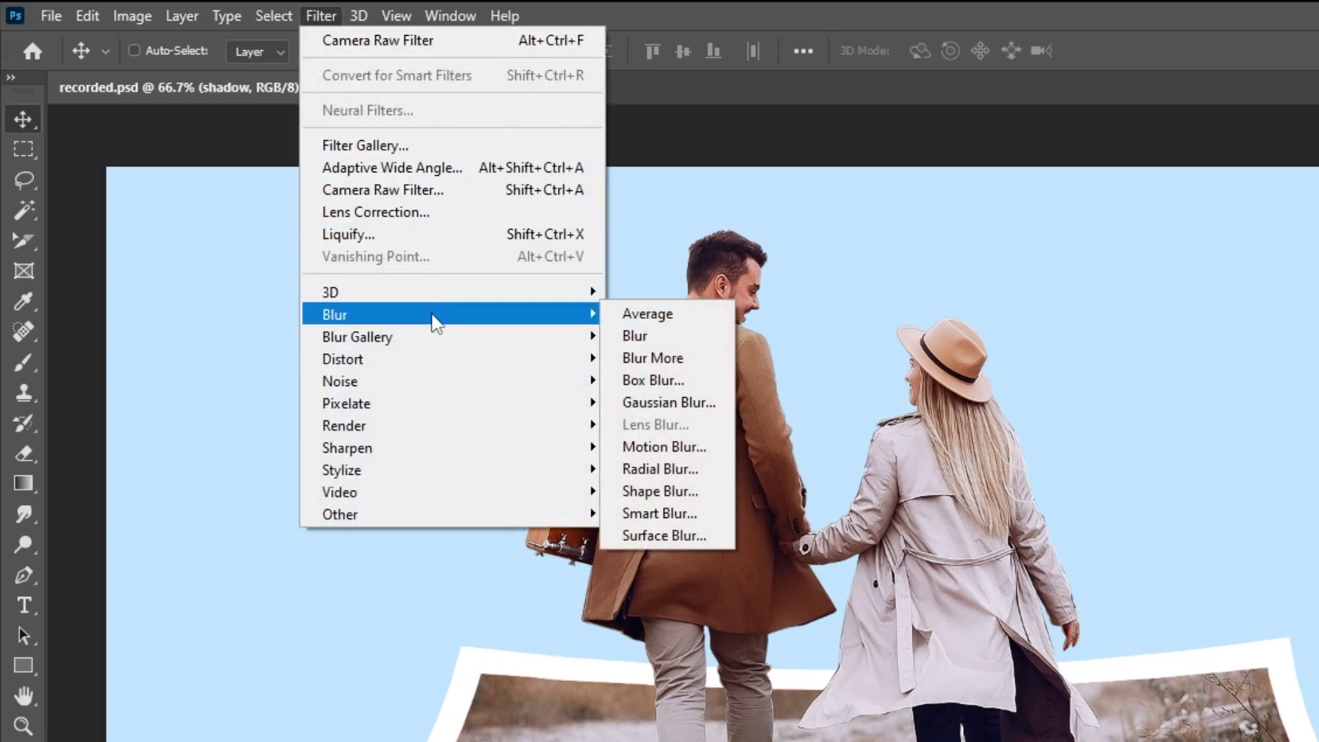
pyautogui.click(708, 402)
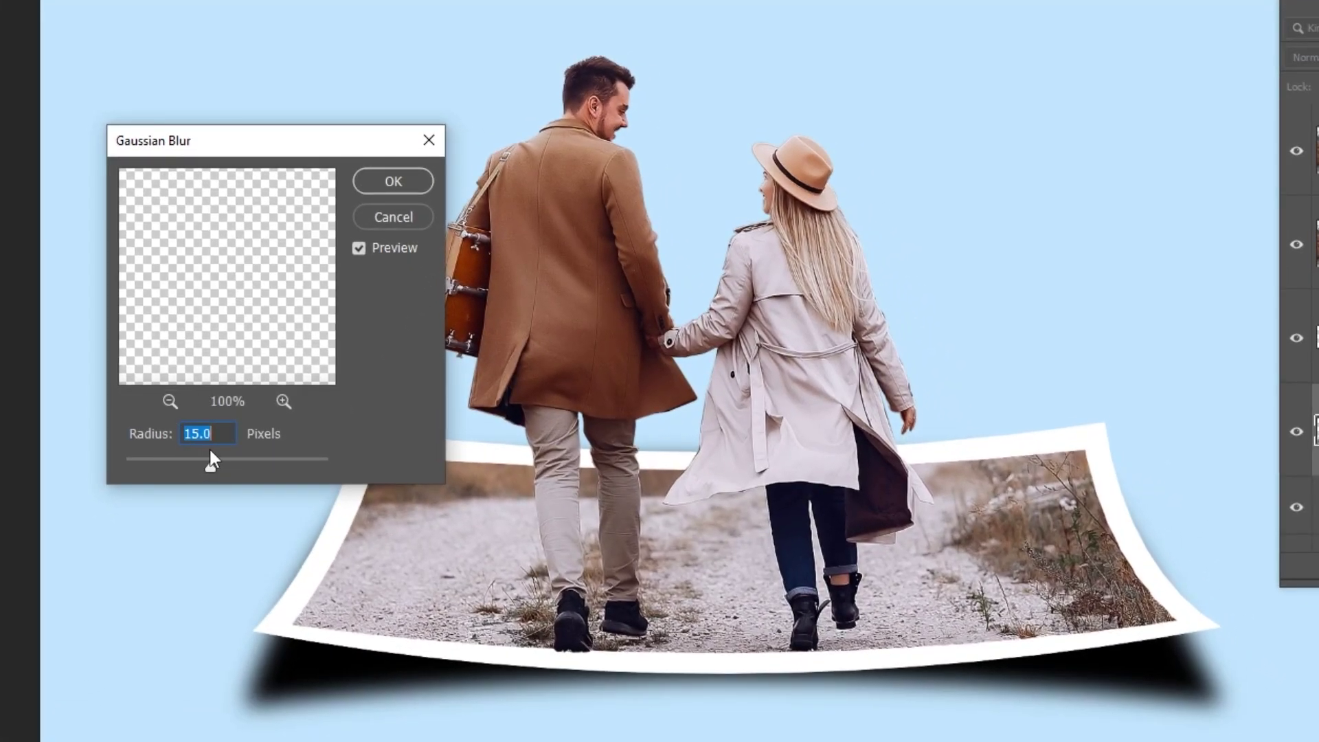
pyautogui.click(392, 187)
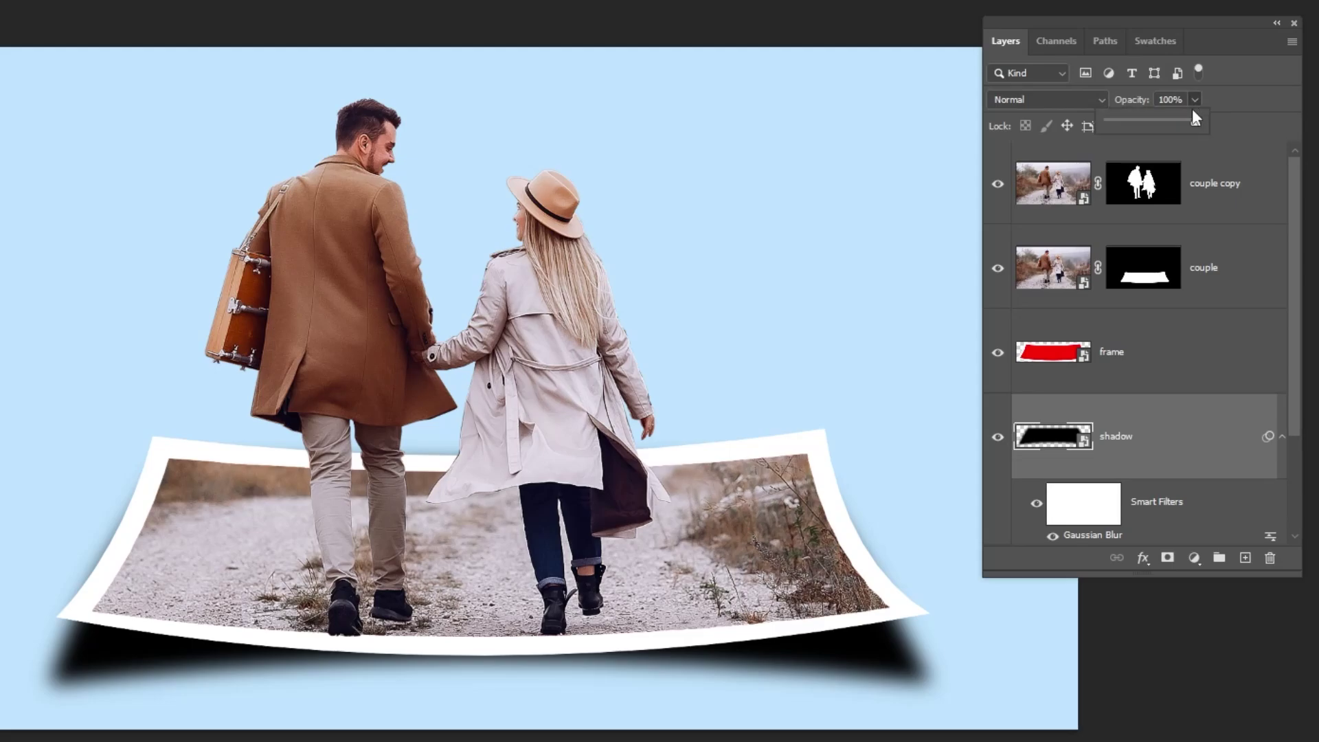
pyautogui.moveTo(1185, 124); pyautogui.dragTo(1175, 125)
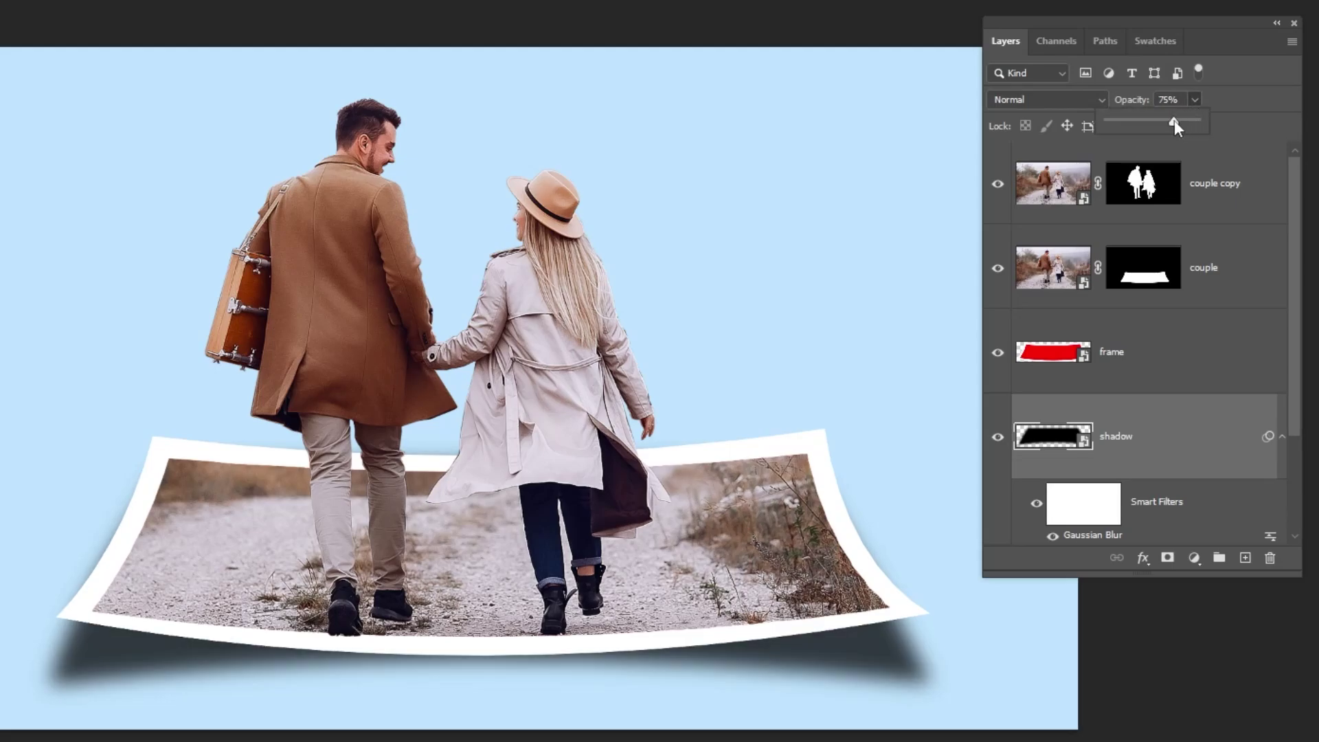